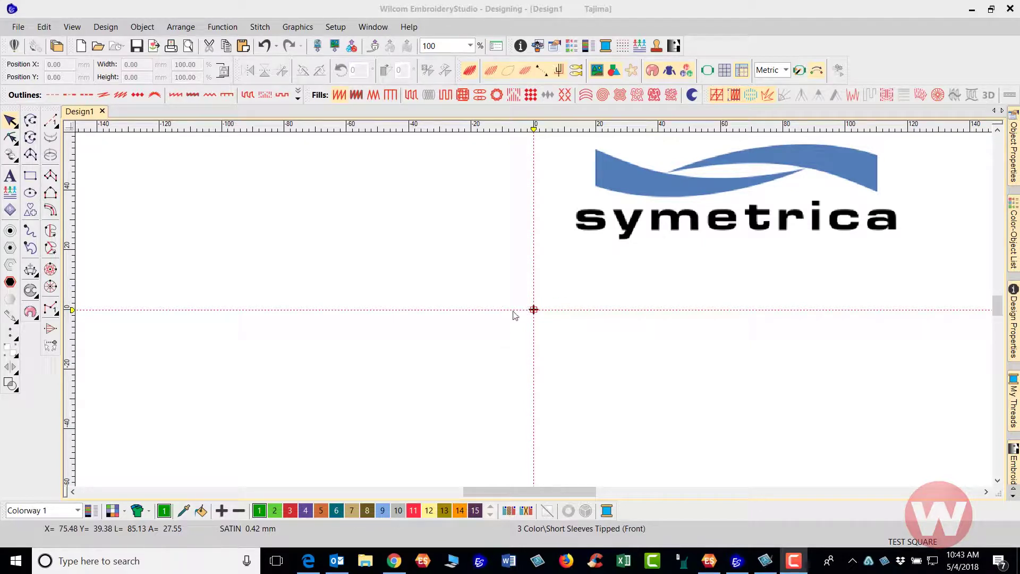
Relocate the object position and size toolbar to the row that holds the thread color palette
left_click(686, 219)
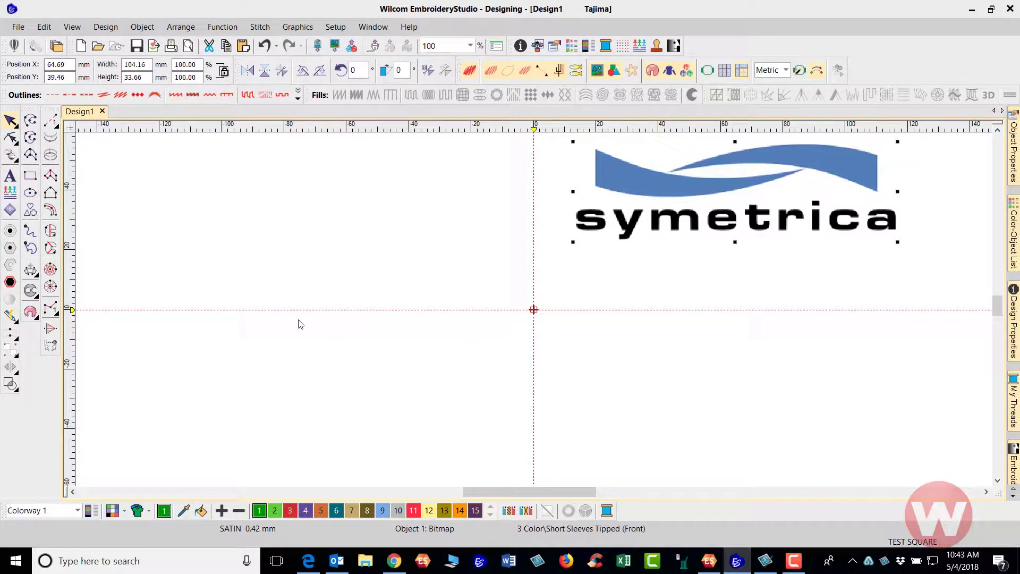
left_click_drag(2, 67, 779, 517)
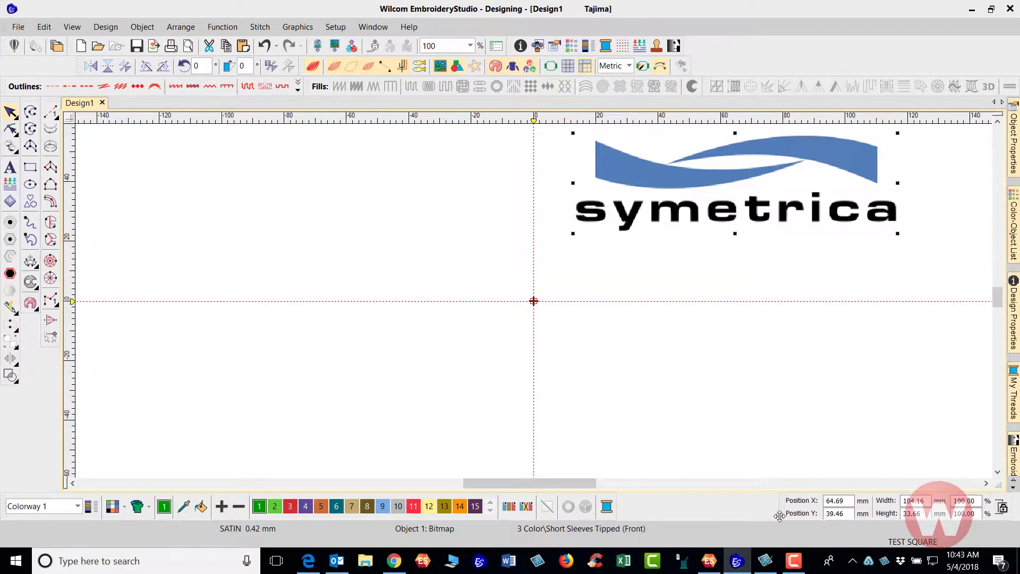
left_click(727, 338)
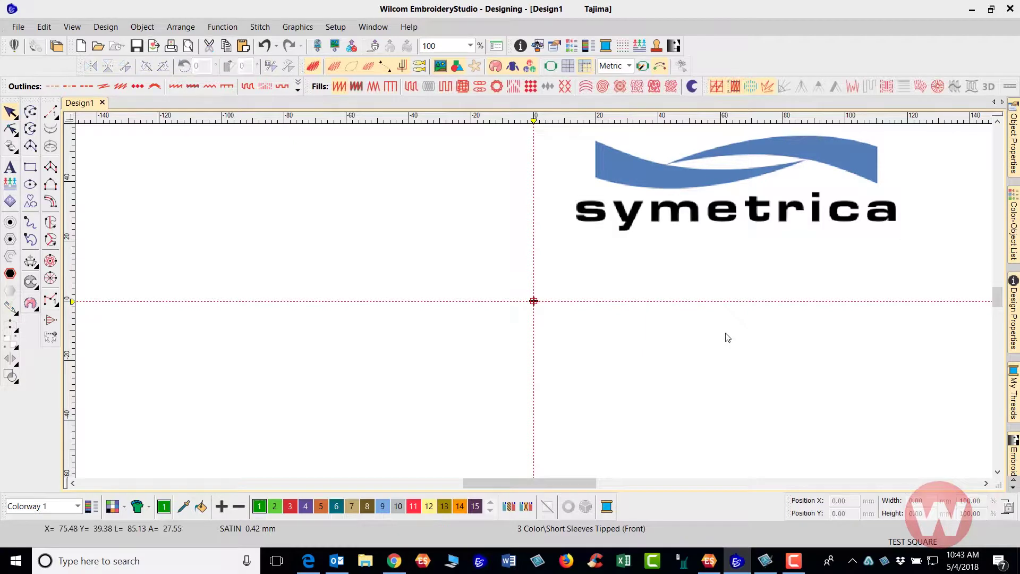
Centre the symetrica logo bitmap on the design origin by setting its position to X 0 and Y 0
left_click(710, 208)
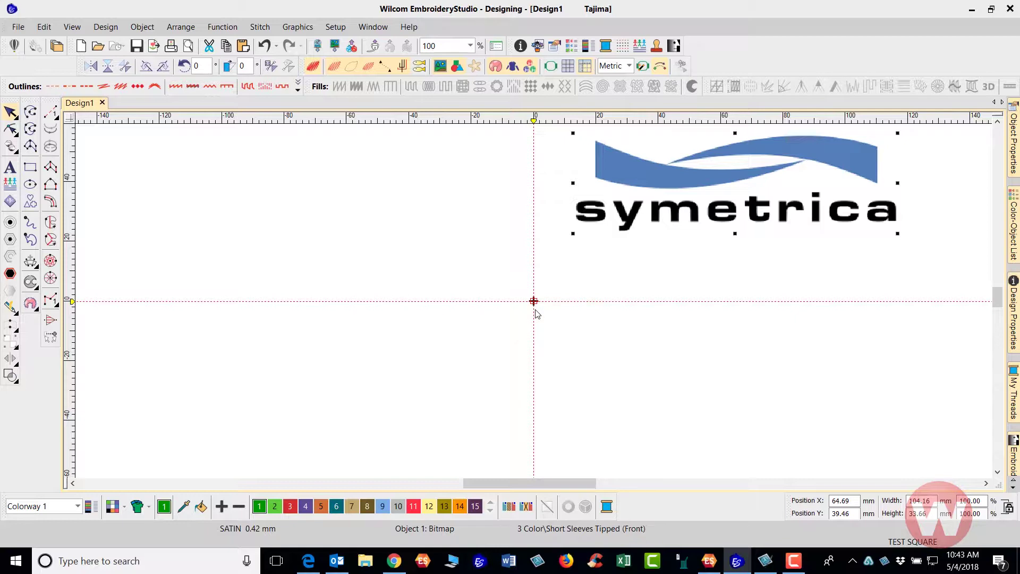
double_click(854, 500)
type("0")
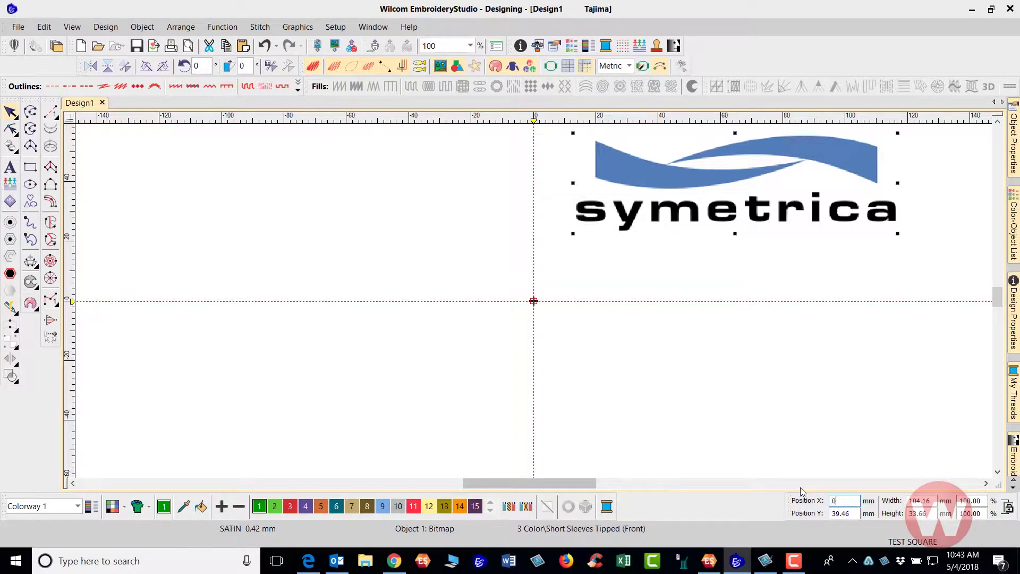
double_click(853, 513)
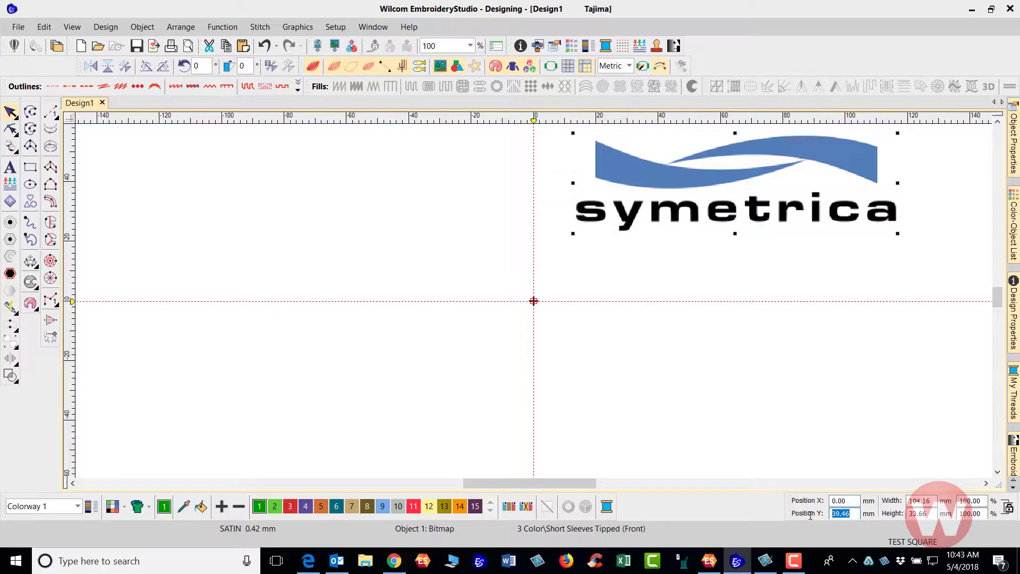
type("0")
key("Return")
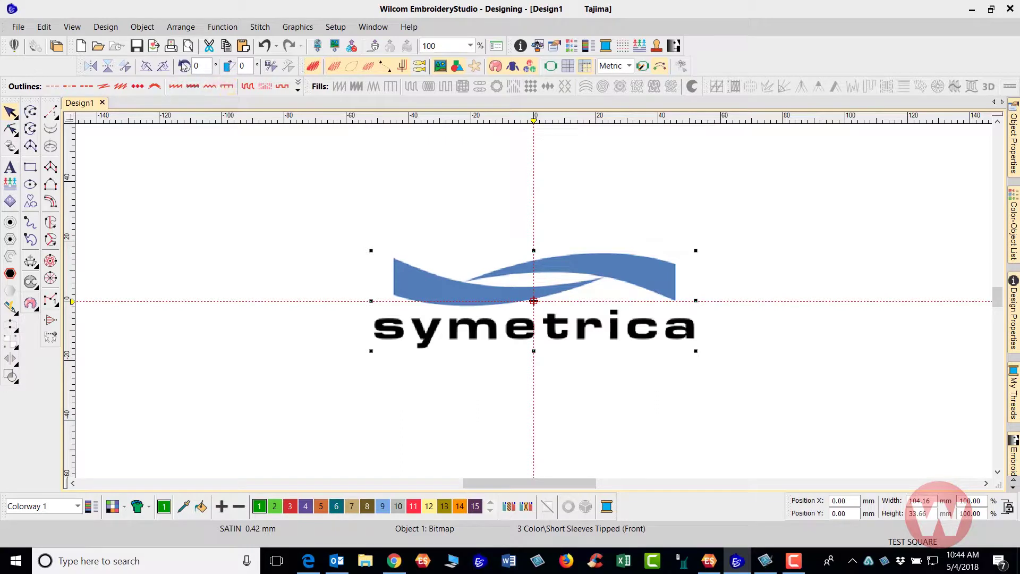
Save the centred Auto Start & End settings as the default for new designs based on the Normal template
left_click(115, 30)
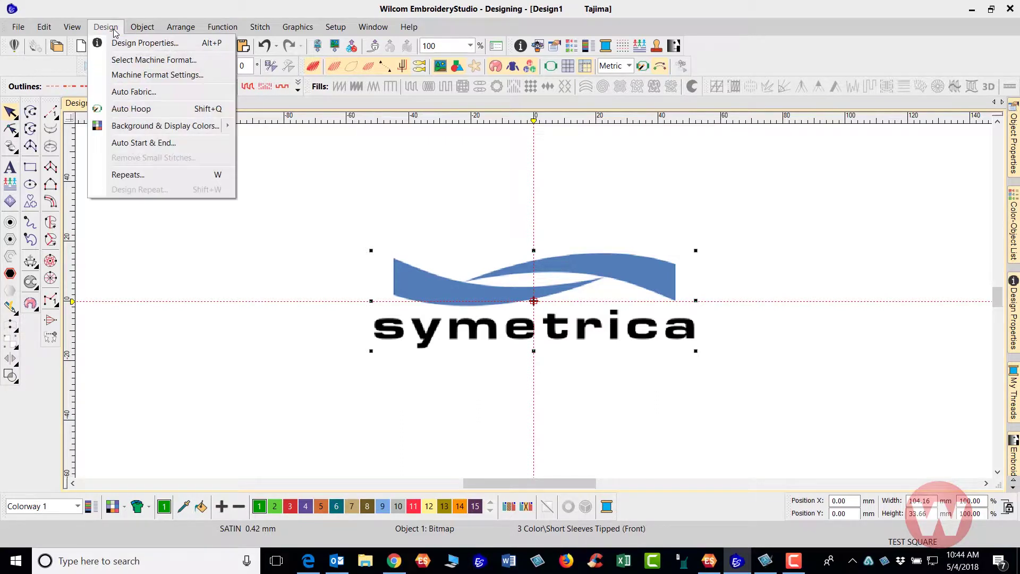
left_click(130, 144)
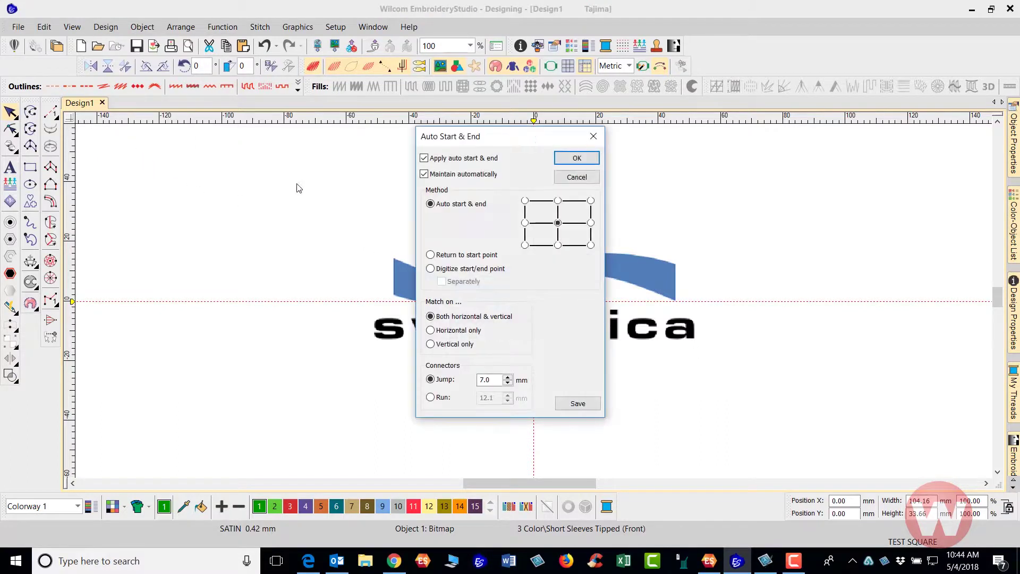
left_click_drag(524, 147, 725, 151)
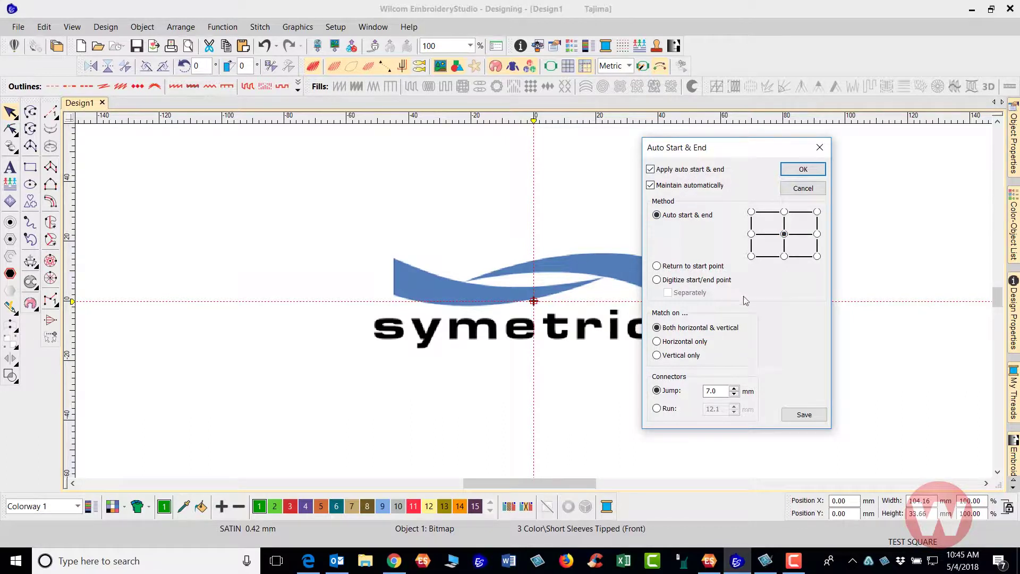
left_click(803, 416)
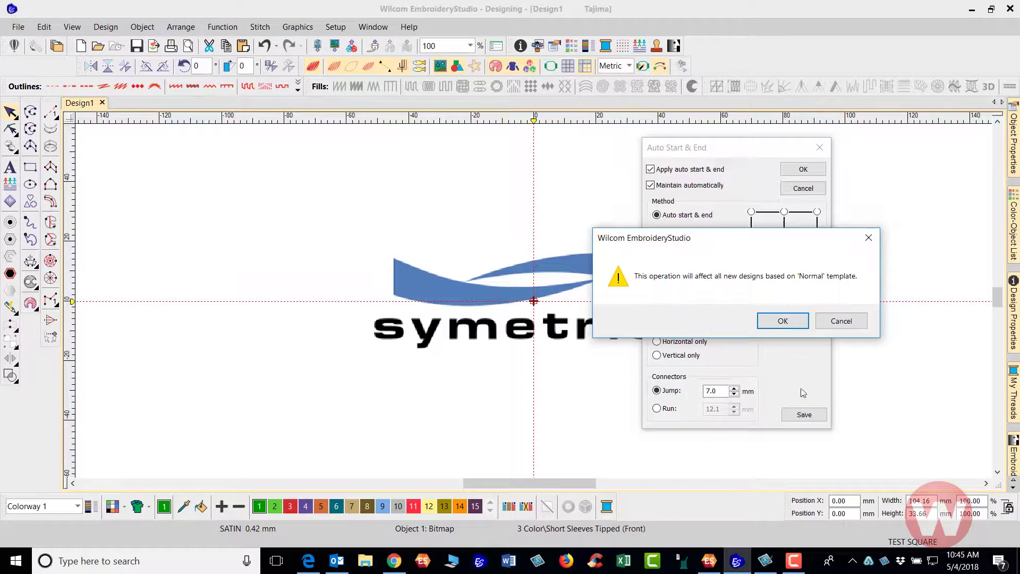
left_click(783, 321)
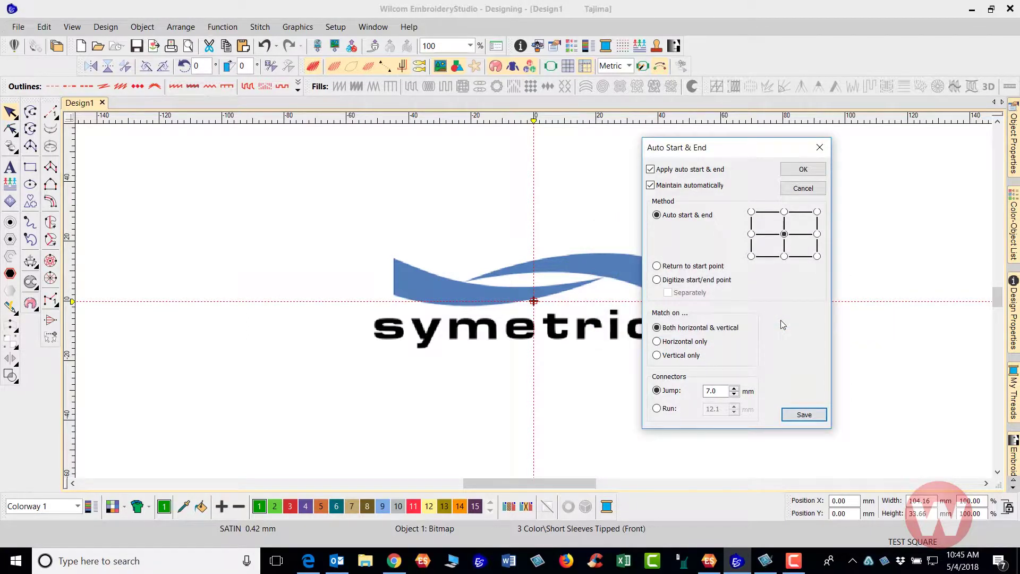
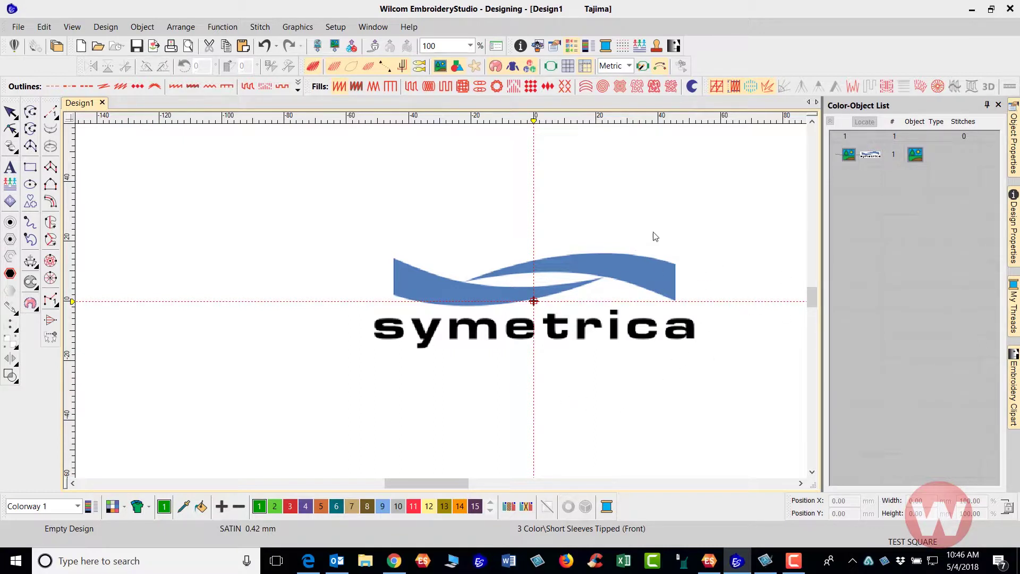
Move the logo bitmap away from the design origin and undo the move
left_click(632, 264)
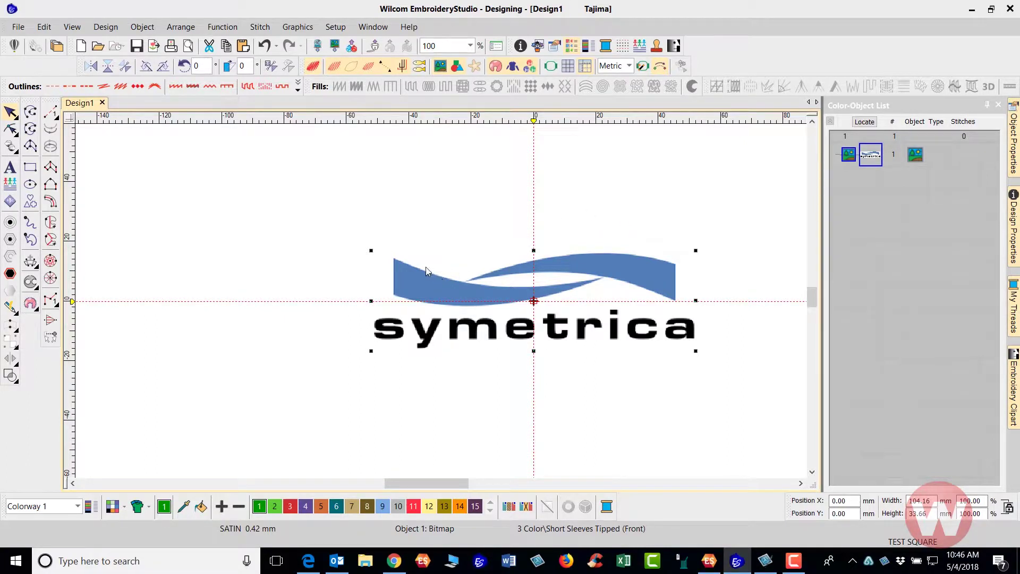
left_click_drag(408, 268, 681, 128)
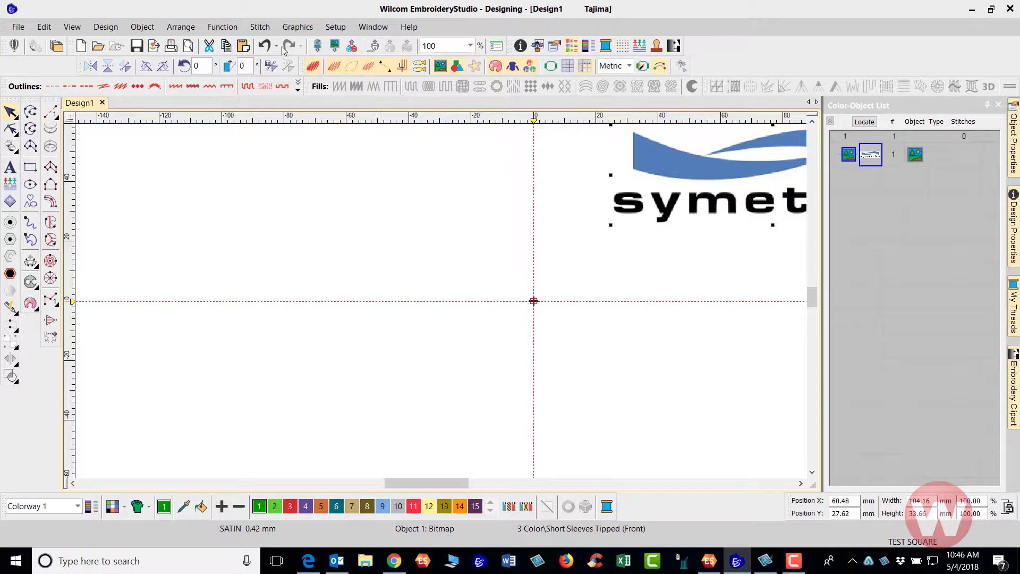
left_click(264, 47)
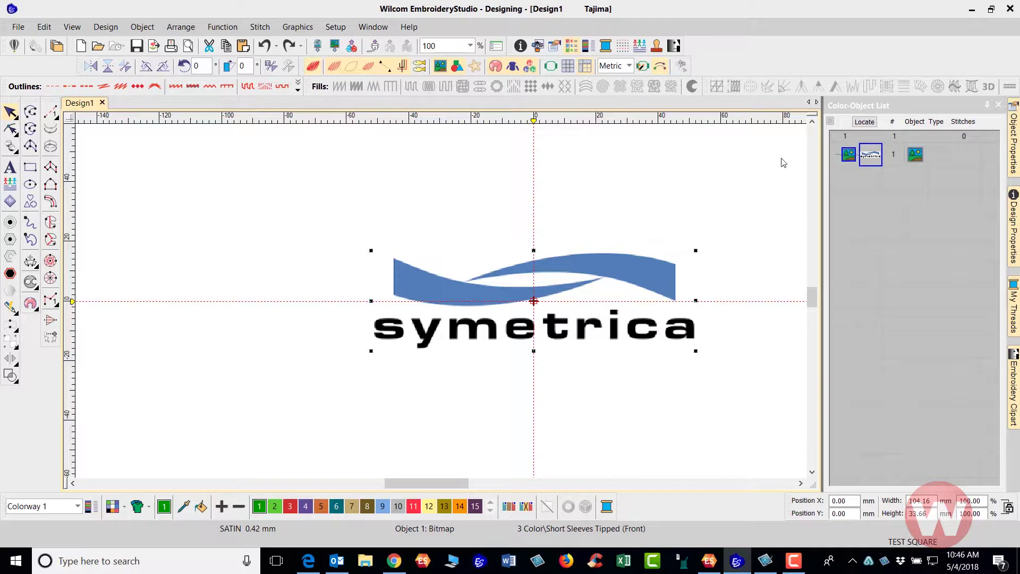
Lock the symetrica logo bitmap against being moved
right_click(866, 152)
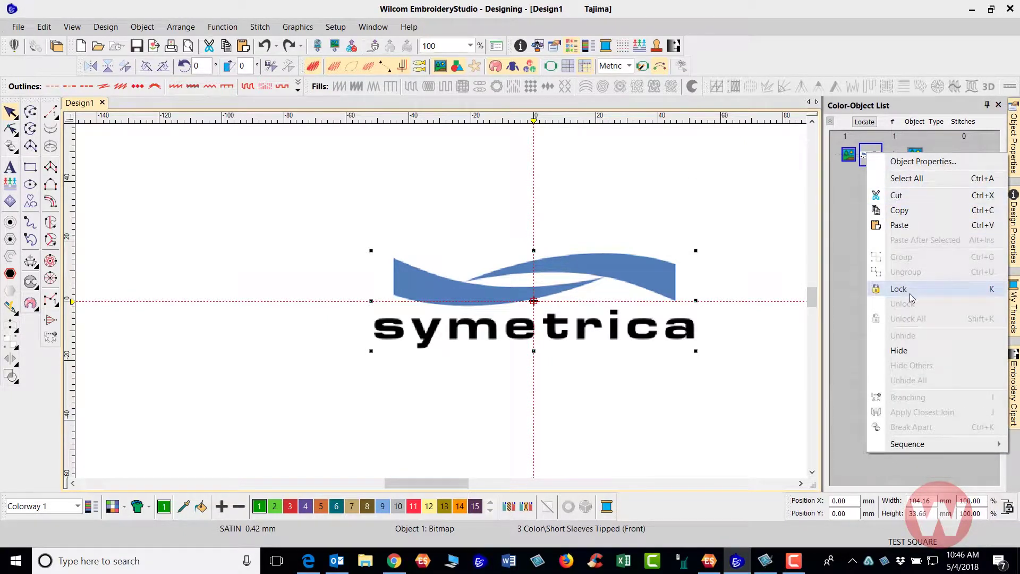
left_click(987, 292)
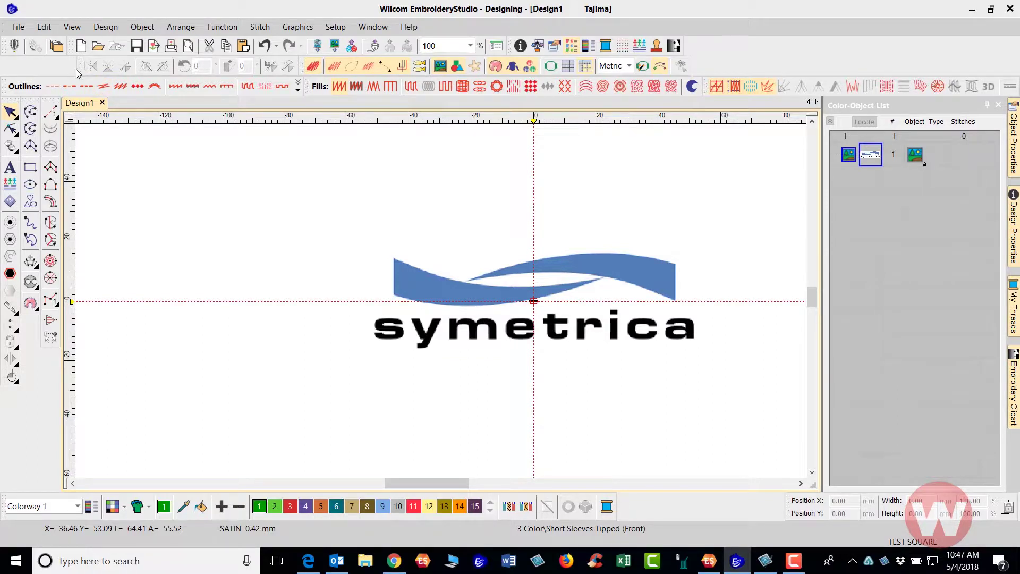
Relocate the Transform toolbar to the end of its row and show the Sequence toolbar
left_click_drag(79, 68, 699, 68)
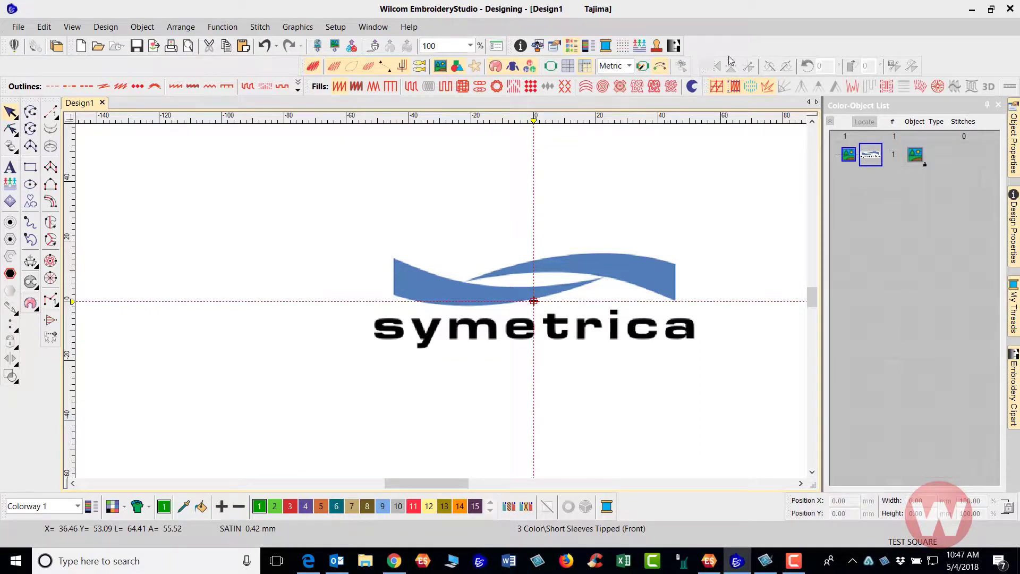
right_click(964, 53)
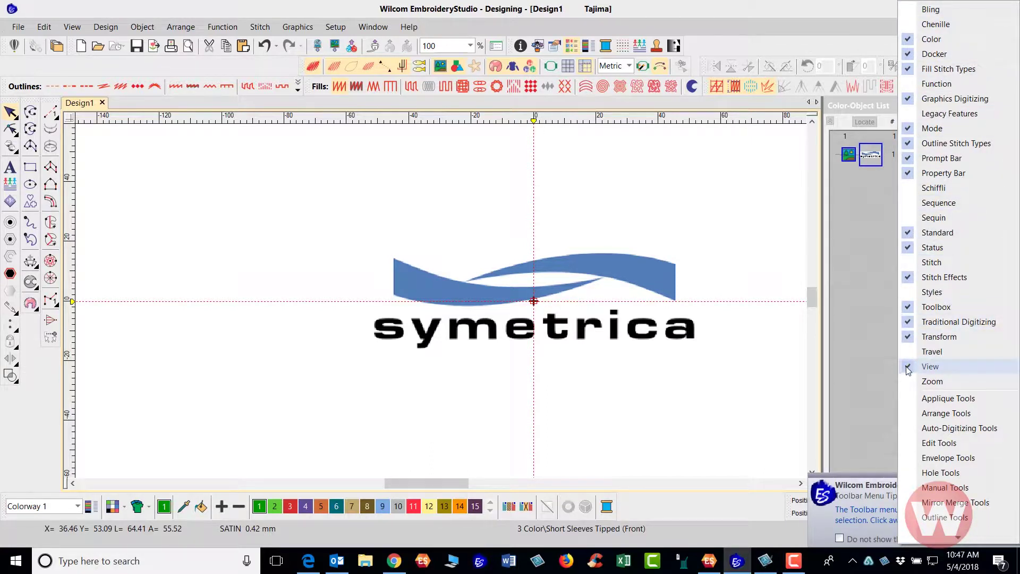
left_click(907, 207)
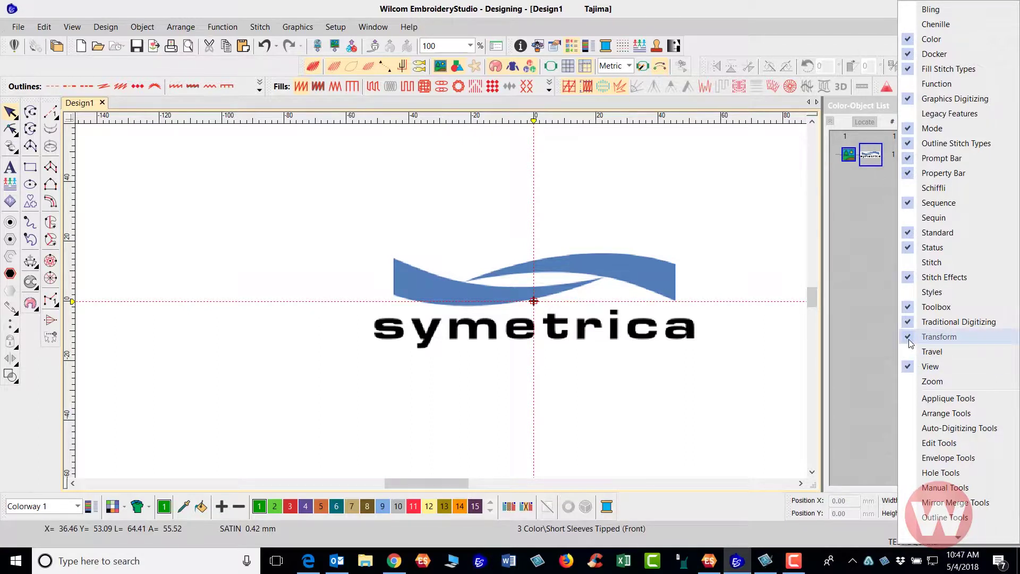
left_click(764, 196)
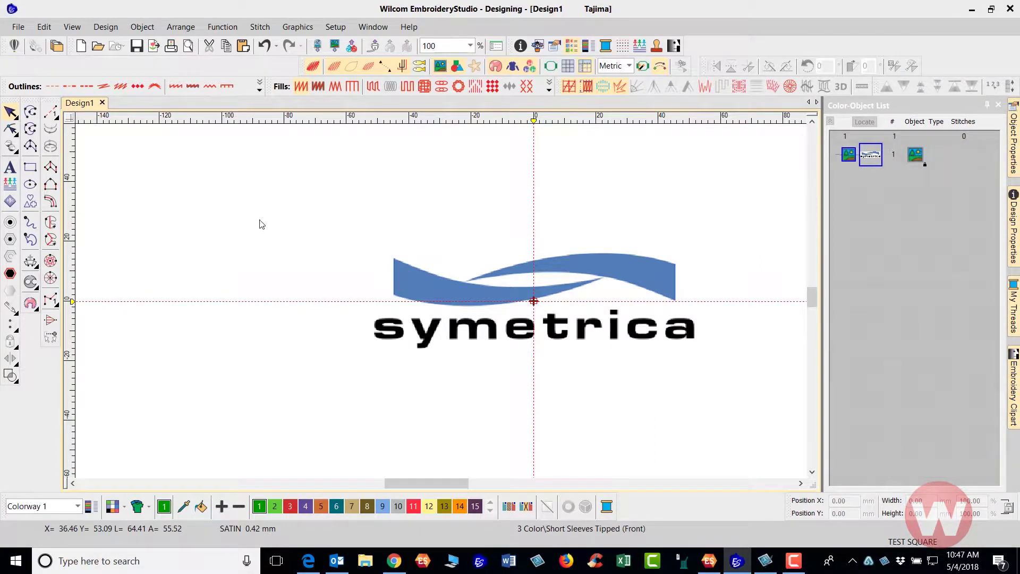
Start a two-sided satin column and trace its first side with five points along the left wave's lower edge, ending at its tapered tip
left_click(50, 187)
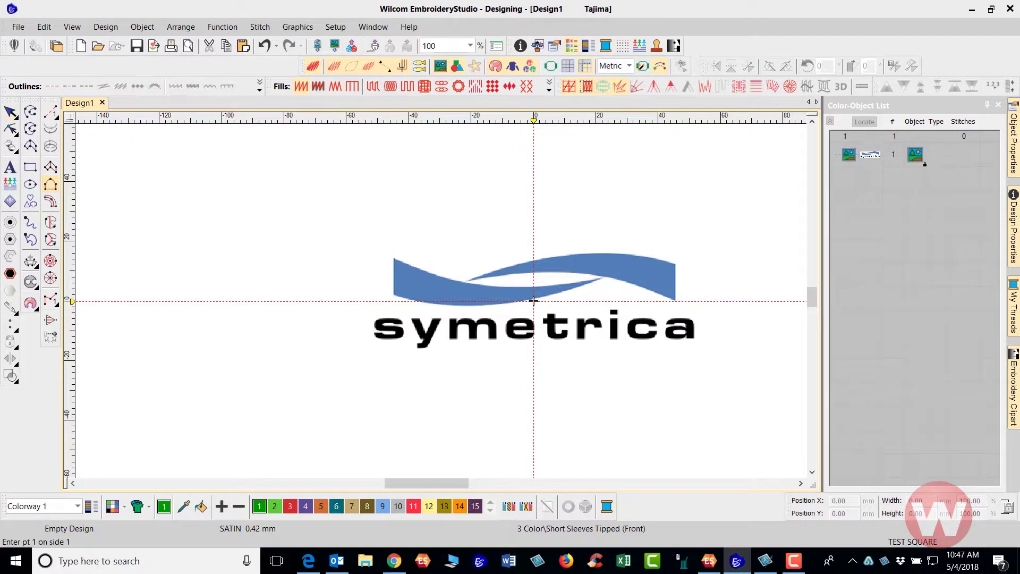
left_click(394, 295)
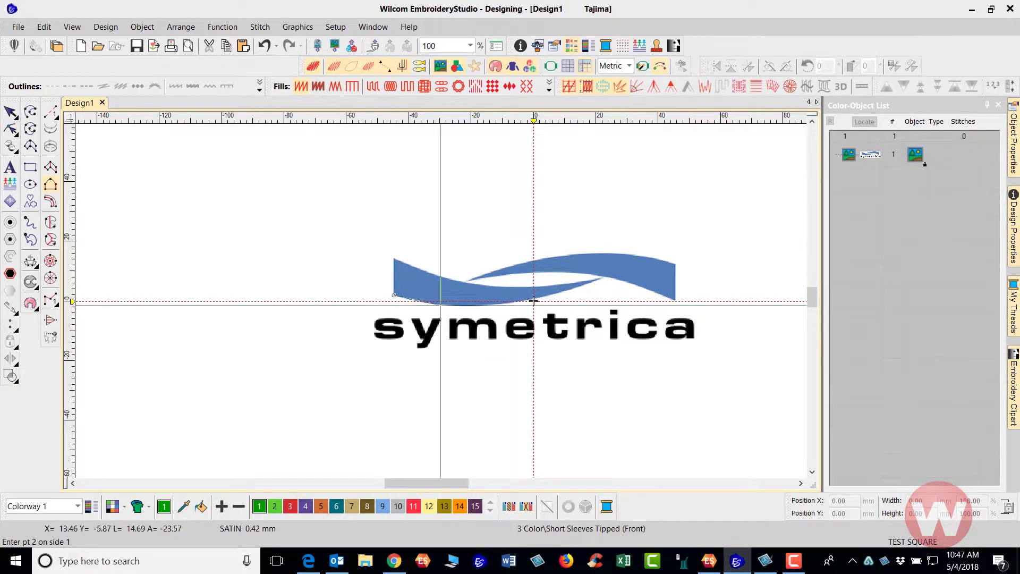
left_click(443, 306)
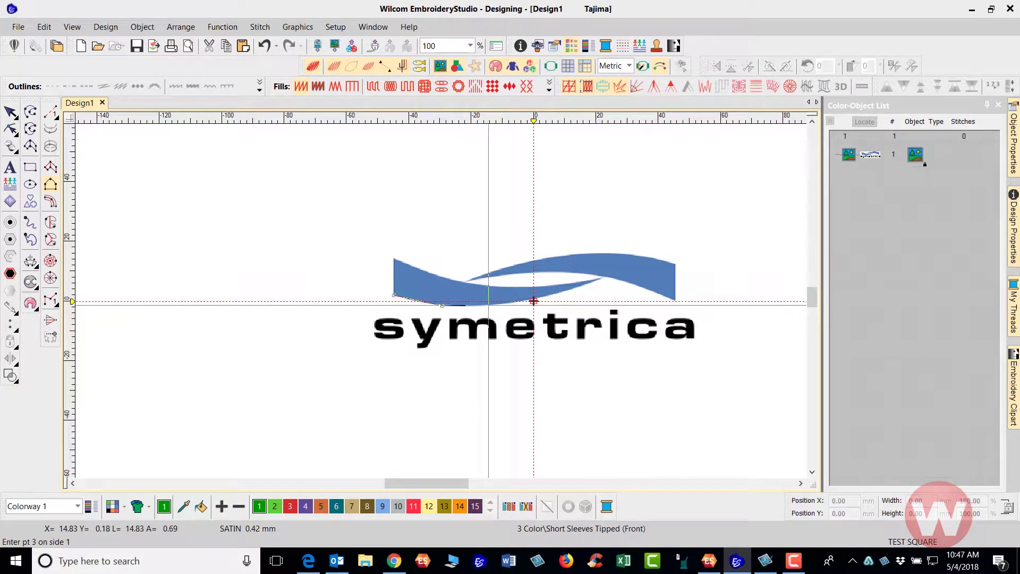
left_click(488, 305)
left_click(546, 297)
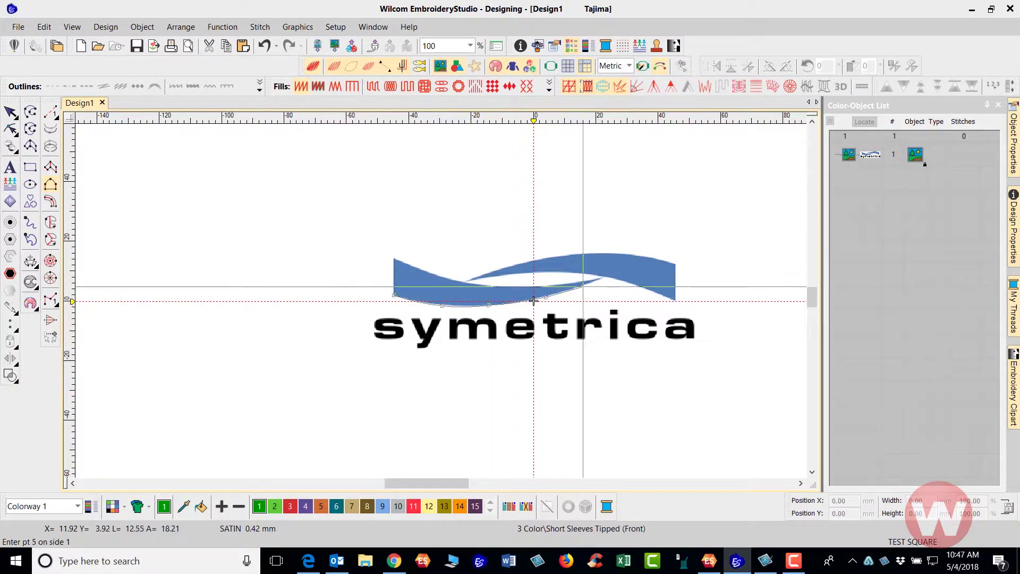
scroll(534, 301, "up", 4)
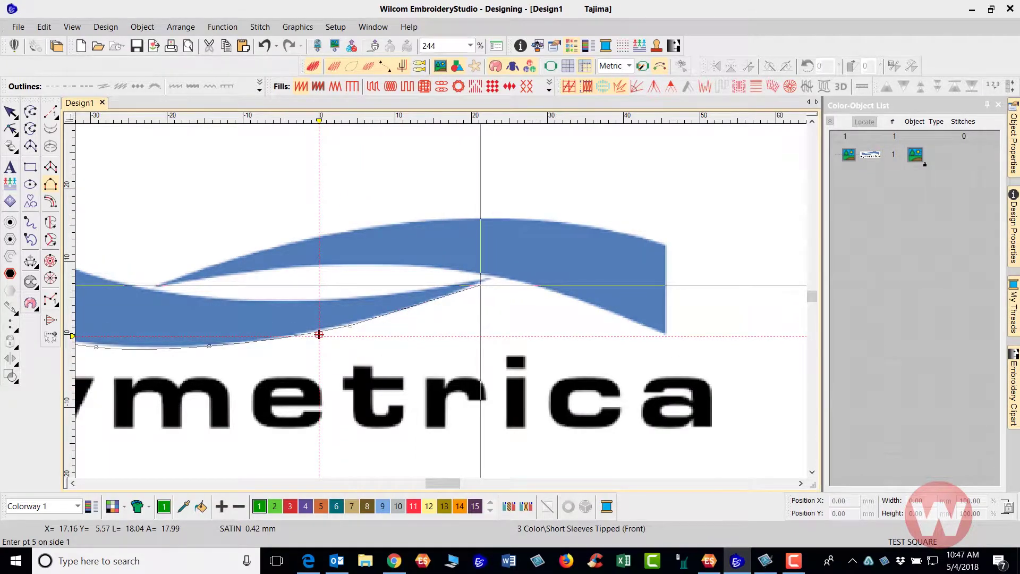
left_click(481, 284)
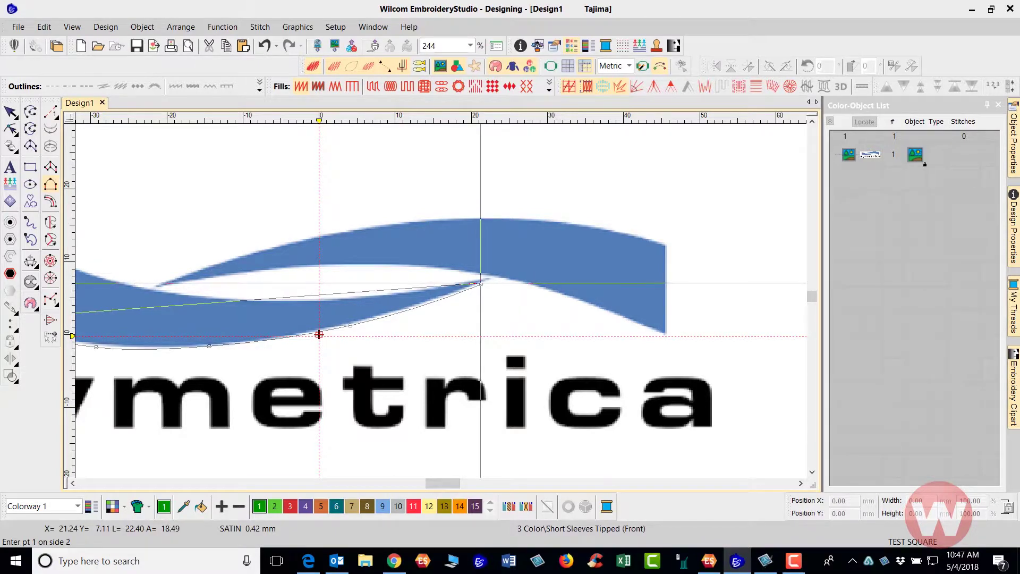
key("Return")
Trace the column's second side with six points along the left wave's upper edge, from its wide end to the tip, and generate the stitches
scroll(399, 321, "down", 2)
scroll(403, 320, "up", 2)
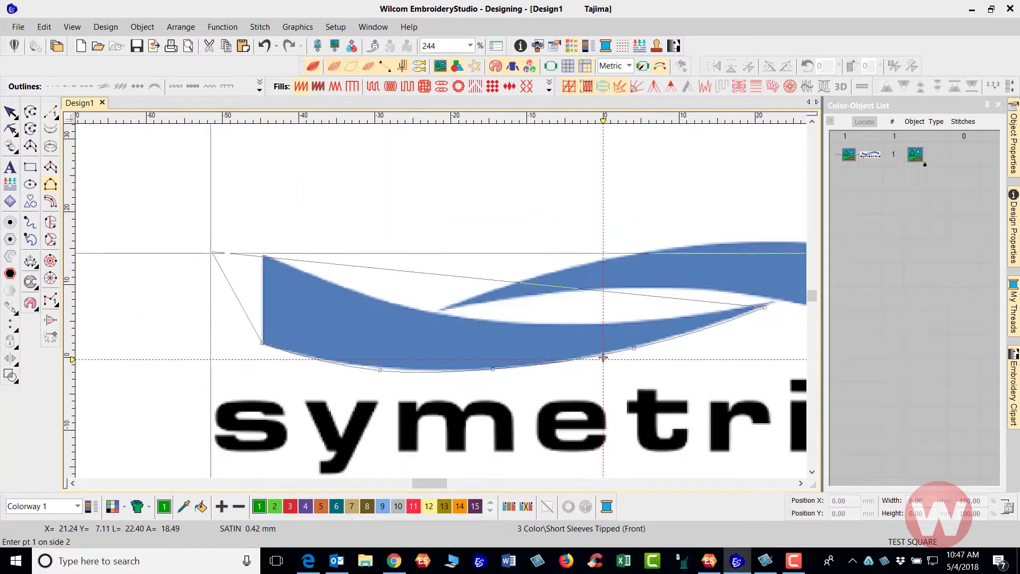
left_click(263, 255)
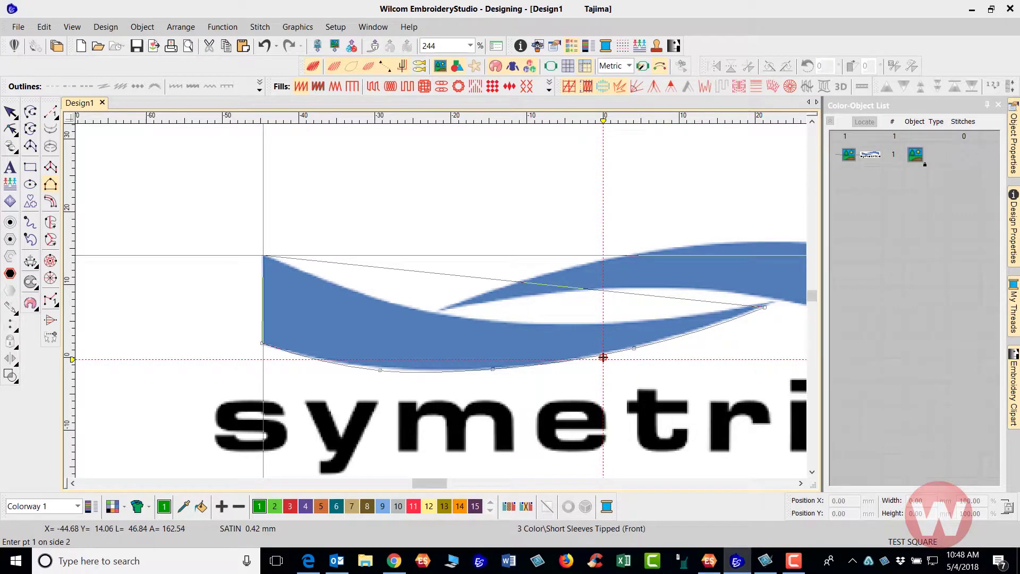
left_click(344, 286)
left_click(455, 317)
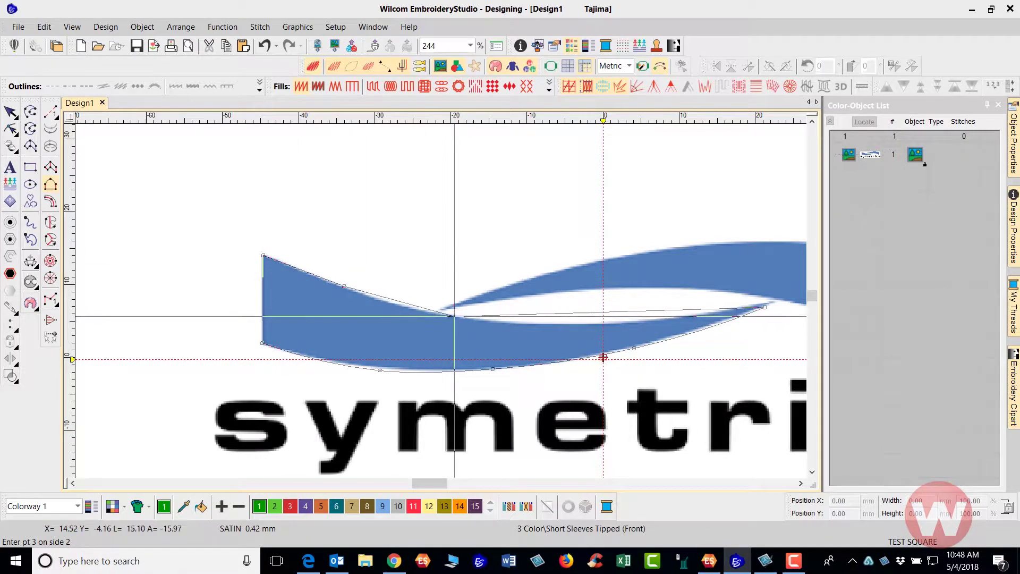
left_click(574, 324)
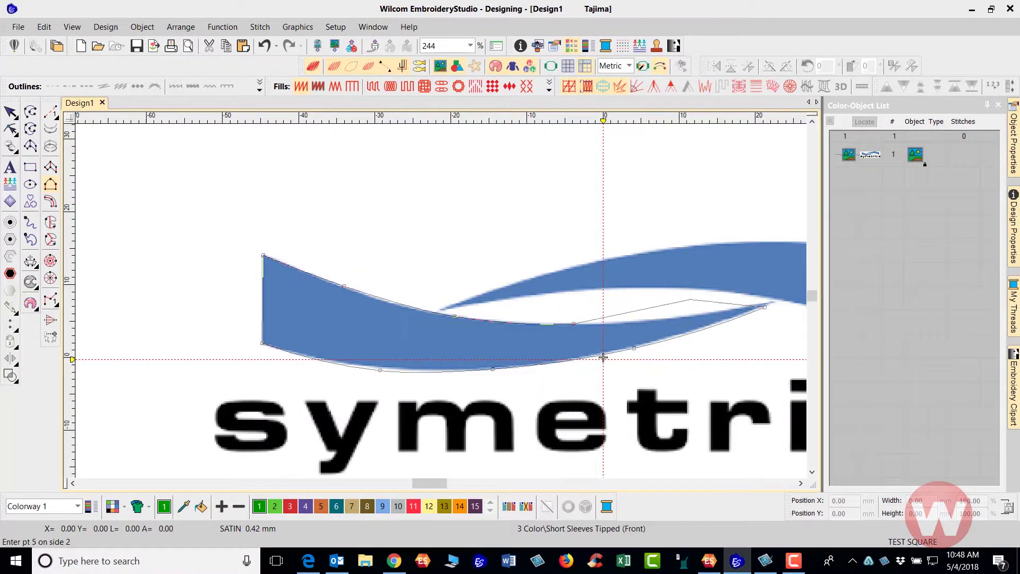
left_click(698, 314)
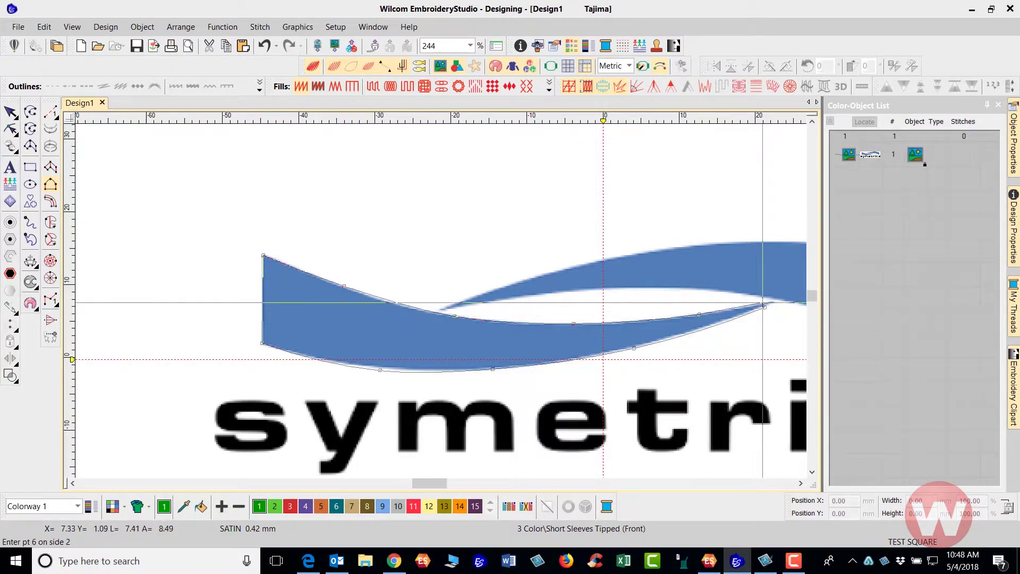
left_click(767, 302)
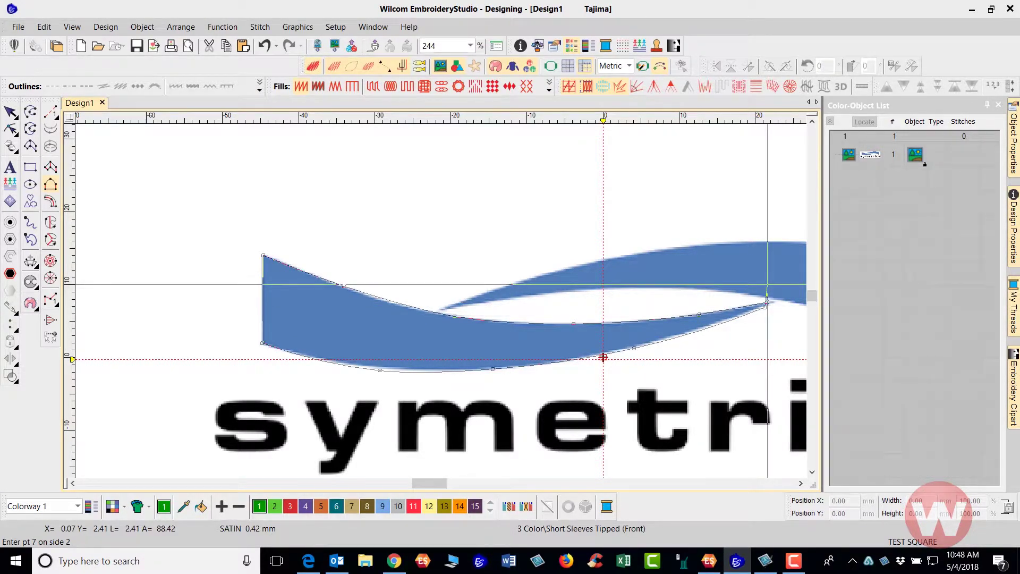
key("Return")
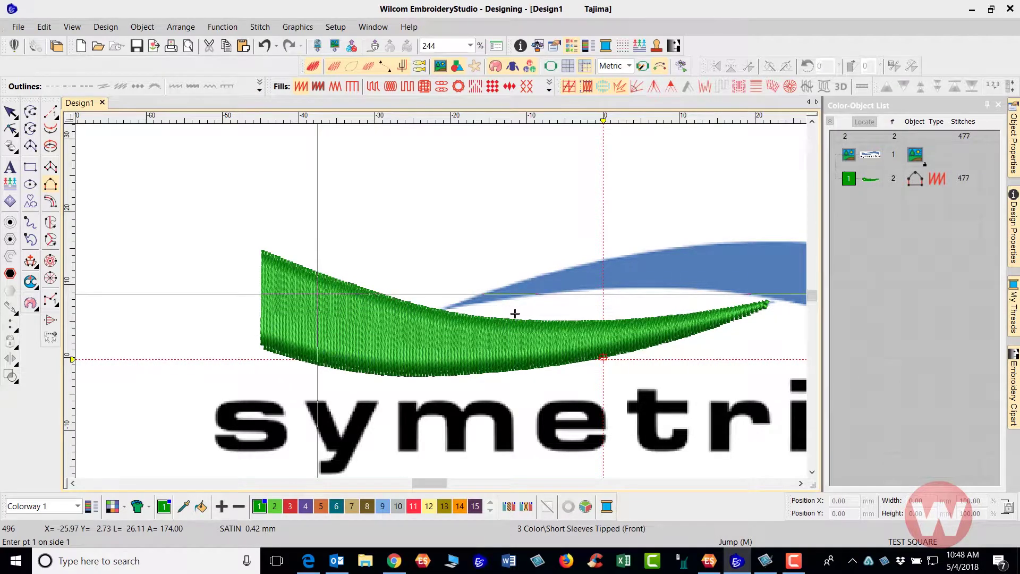
Show the stitches as plain lines with the backdrop hidden and measure the left wave's vertical width near its wide end
left_click(515, 314)
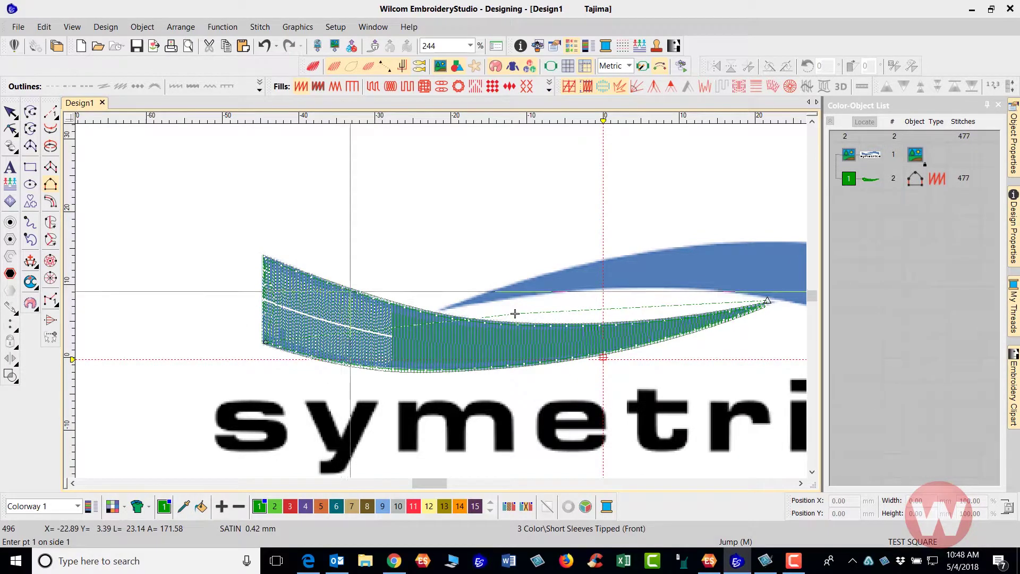
scroll(515, 315, "up", 1)
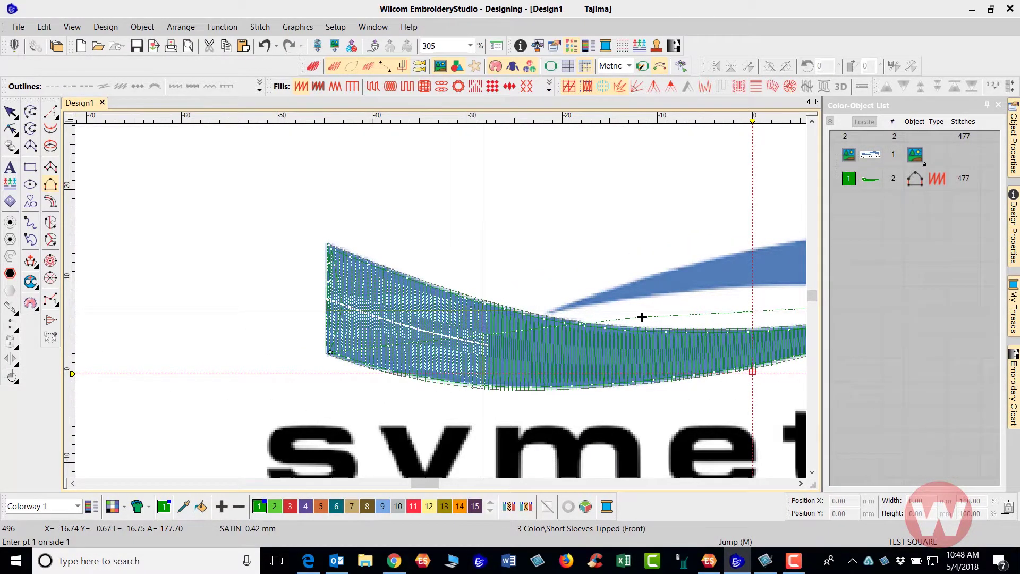
scroll(642, 316, "up", 1)
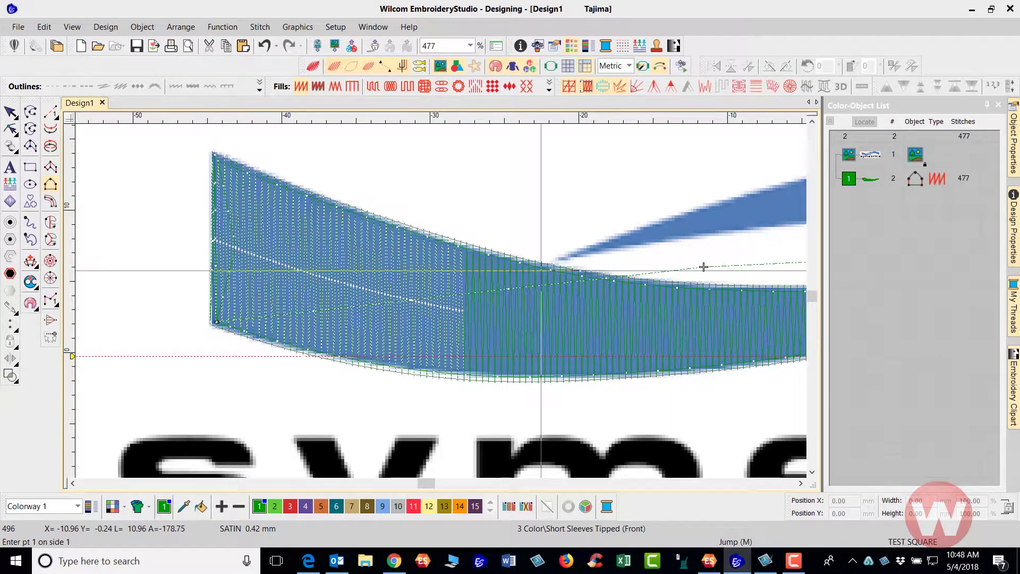
key("F6")
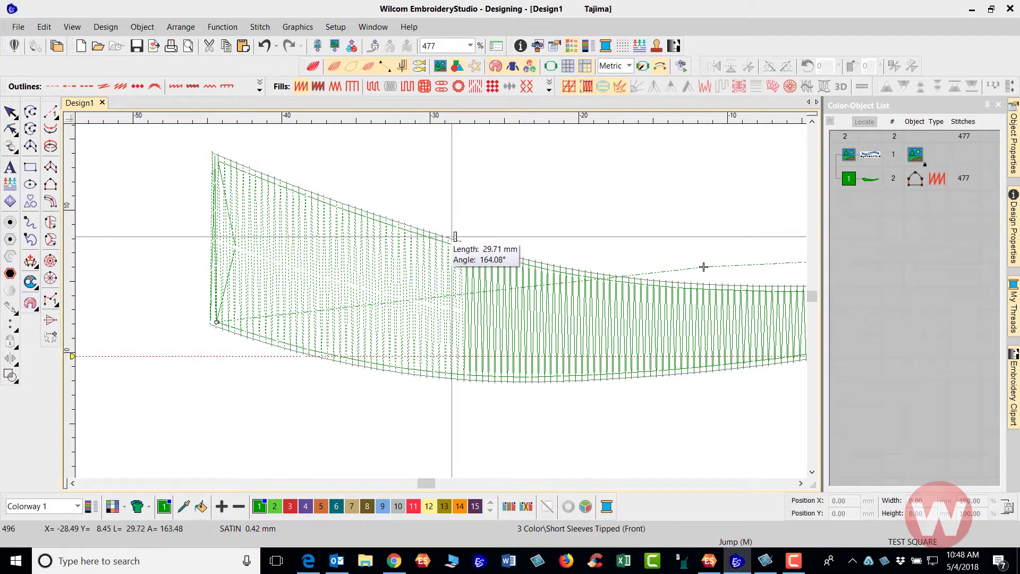
left_click(323, 197)
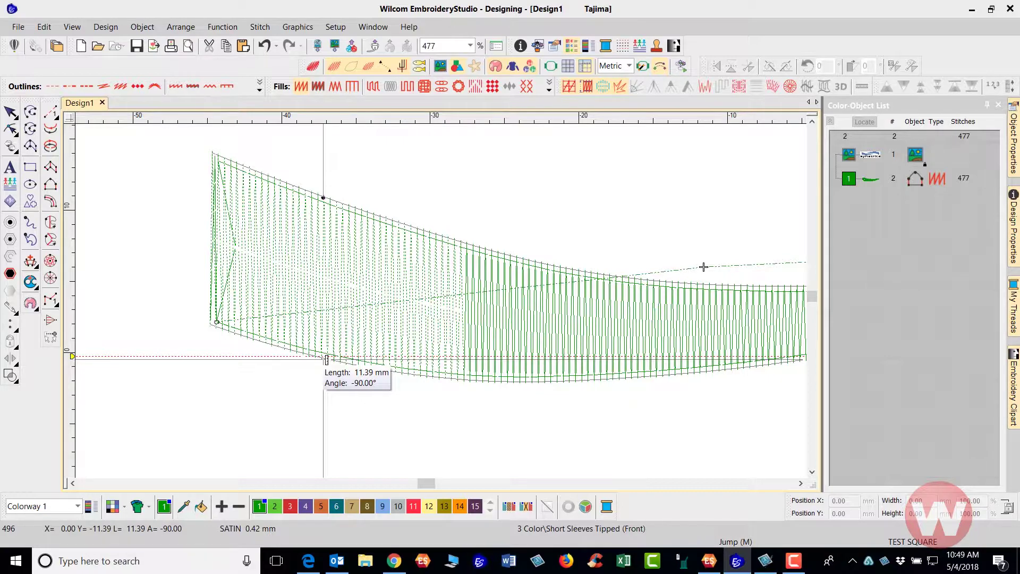
key("Escape")
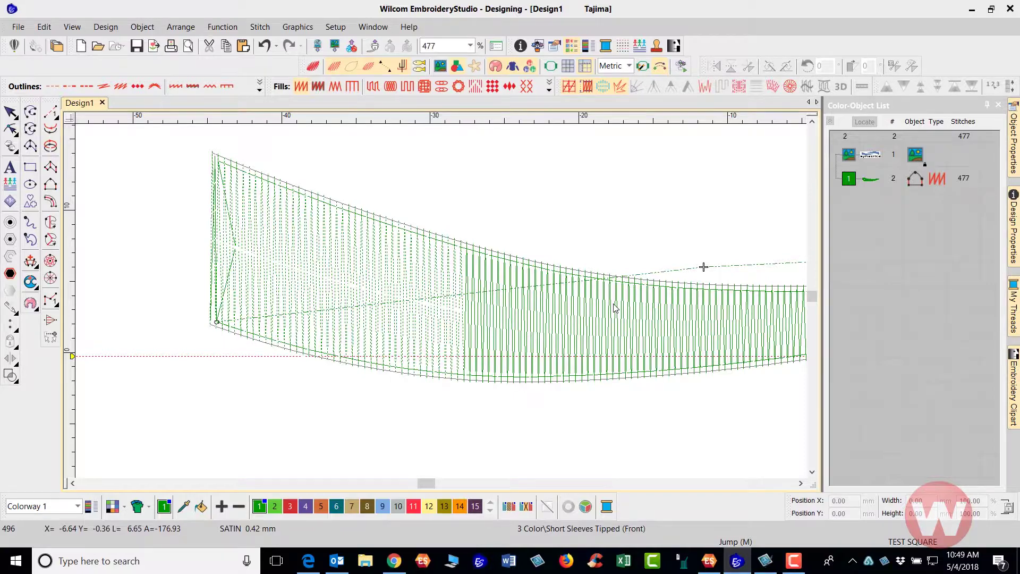
Change the left wave's fill from satin to tatami
scroll(615, 308, "down", 1)
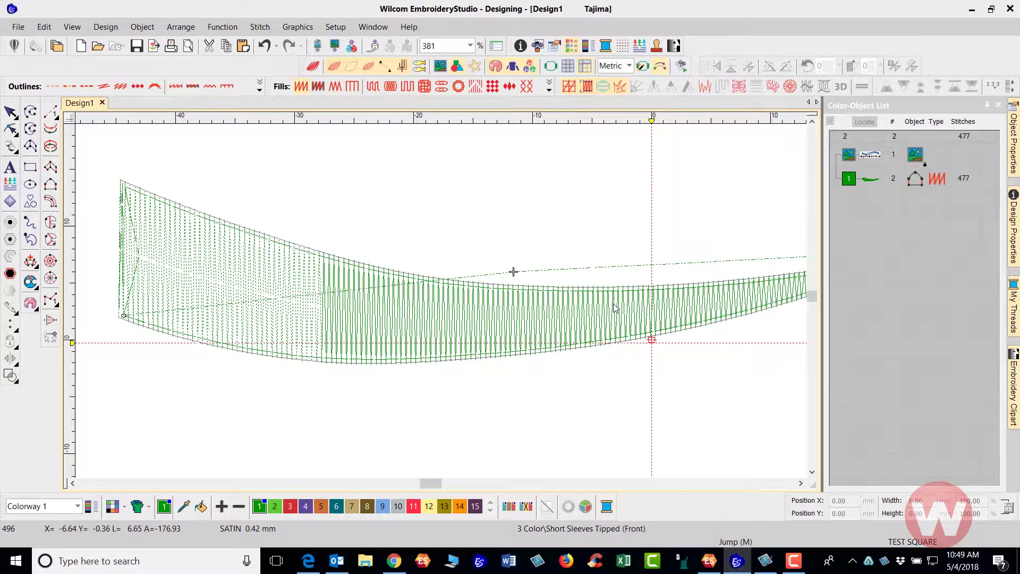
left_click(415, 313)
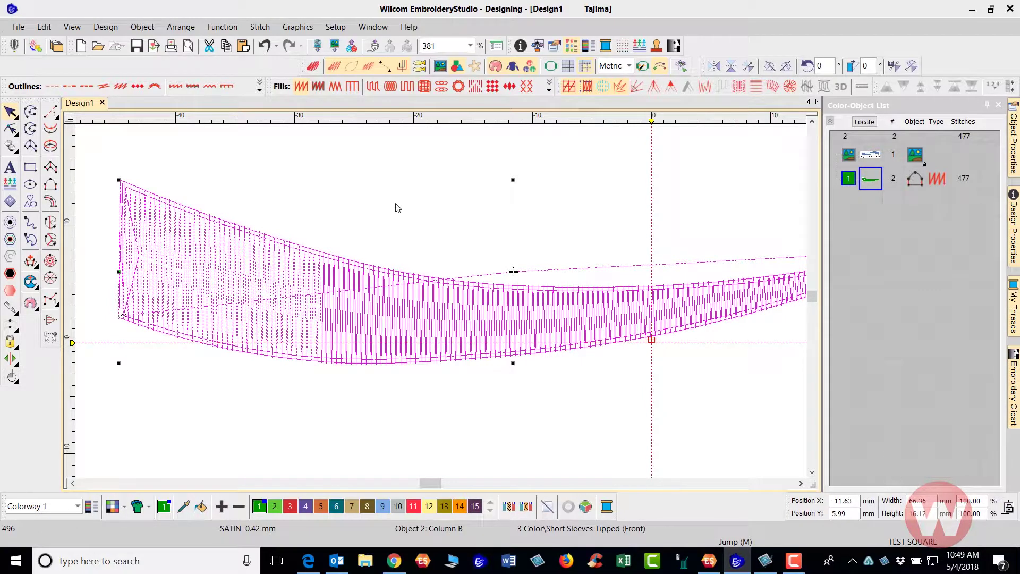
left_click(374, 87)
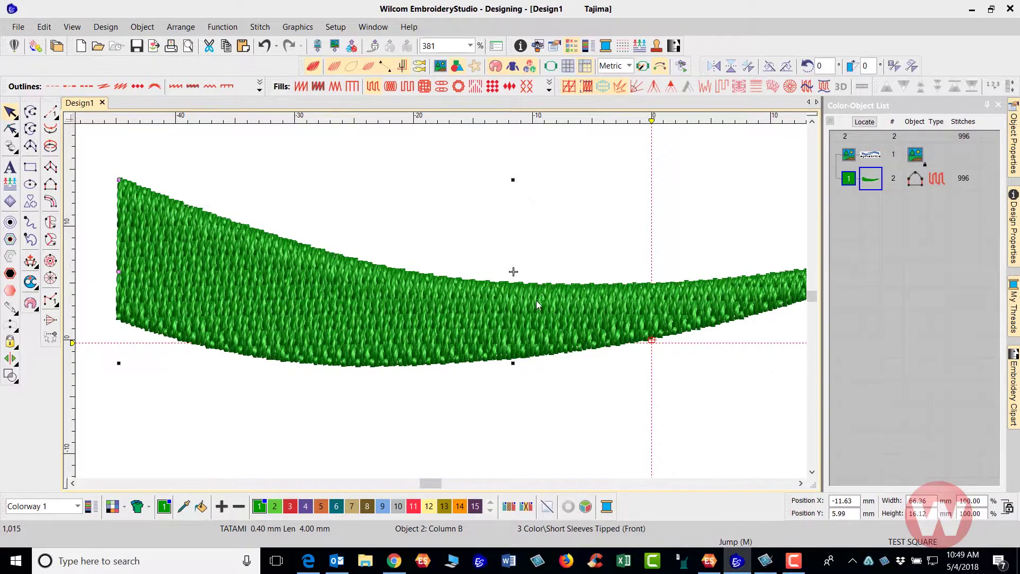
scroll(537, 304, "down", 1)
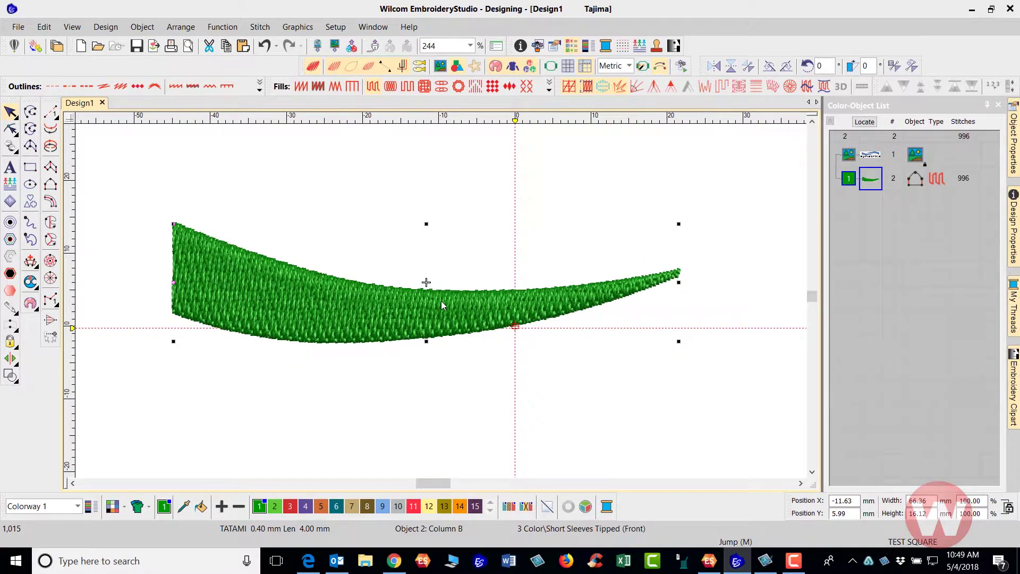
scroll(442, 300, "down", 1)
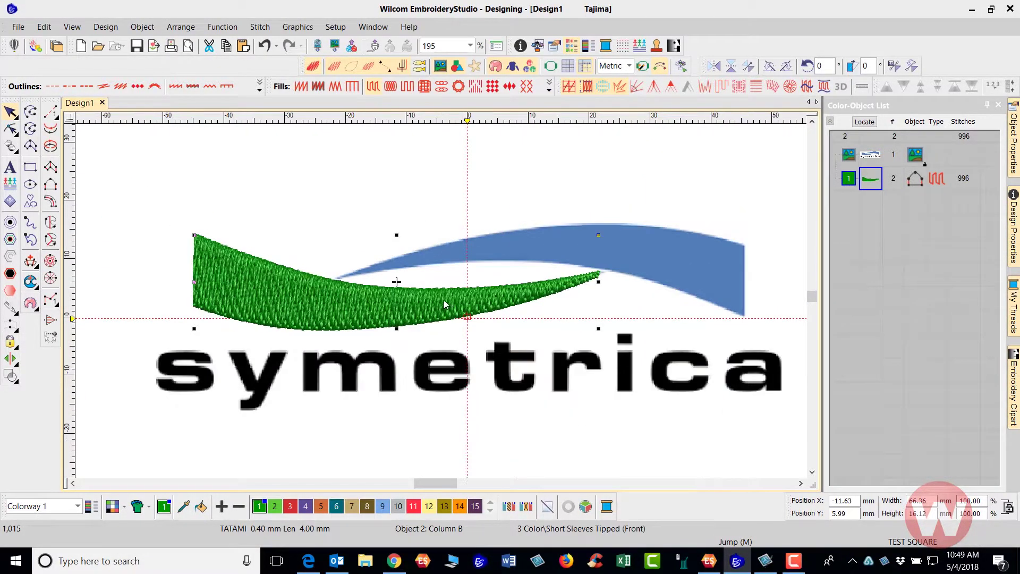
left_click(511, 191)
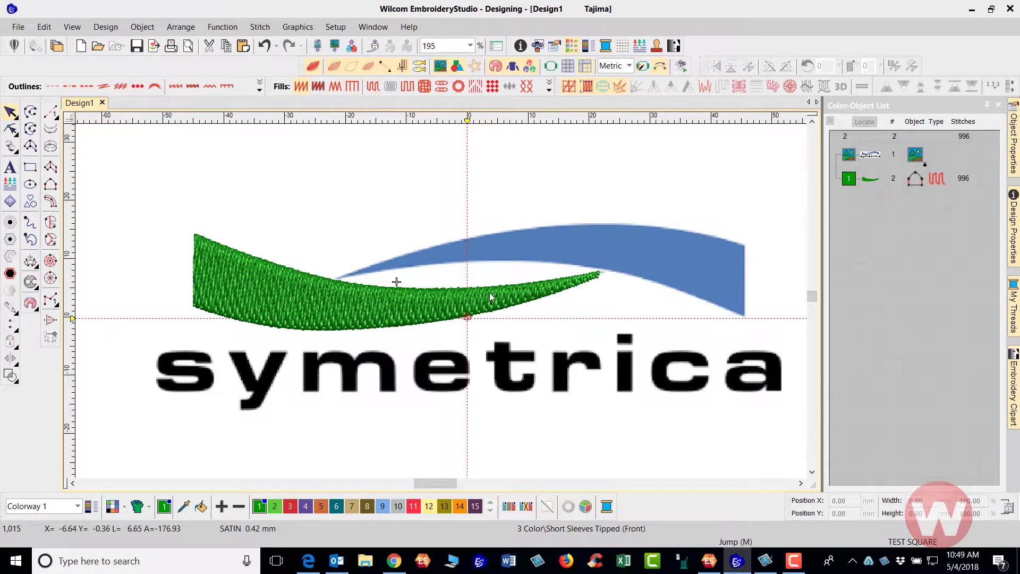
Duplicate the left wave in place and mirror the copy both horizontally and vertically
left_click(415, 309)
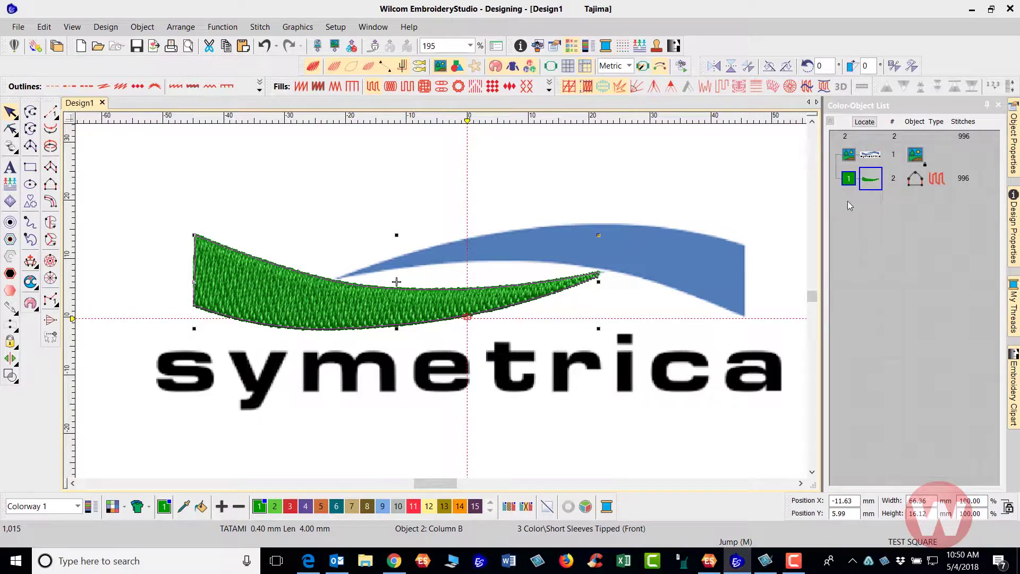
key("ctrl+d")
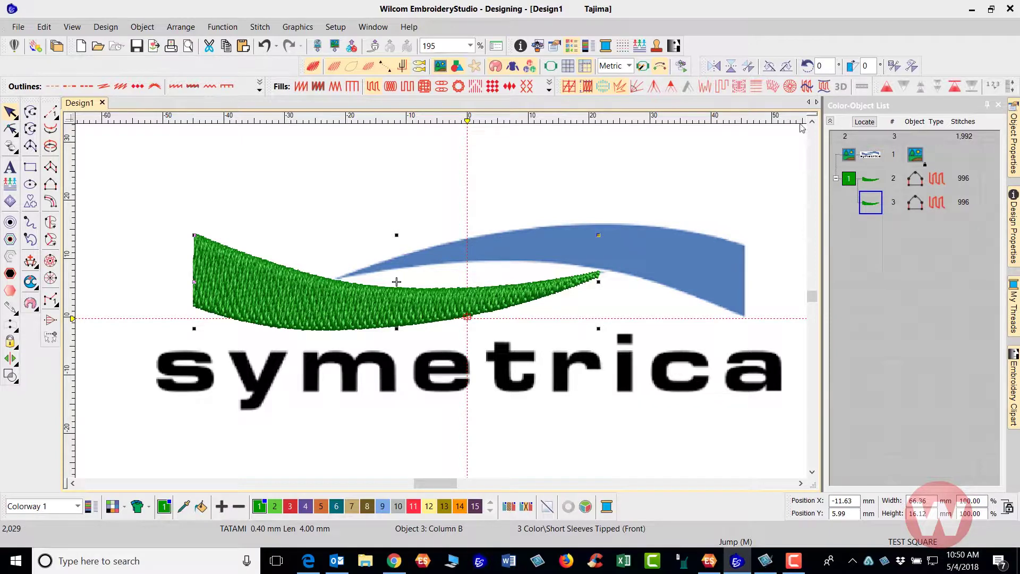
left_click(713, 67)
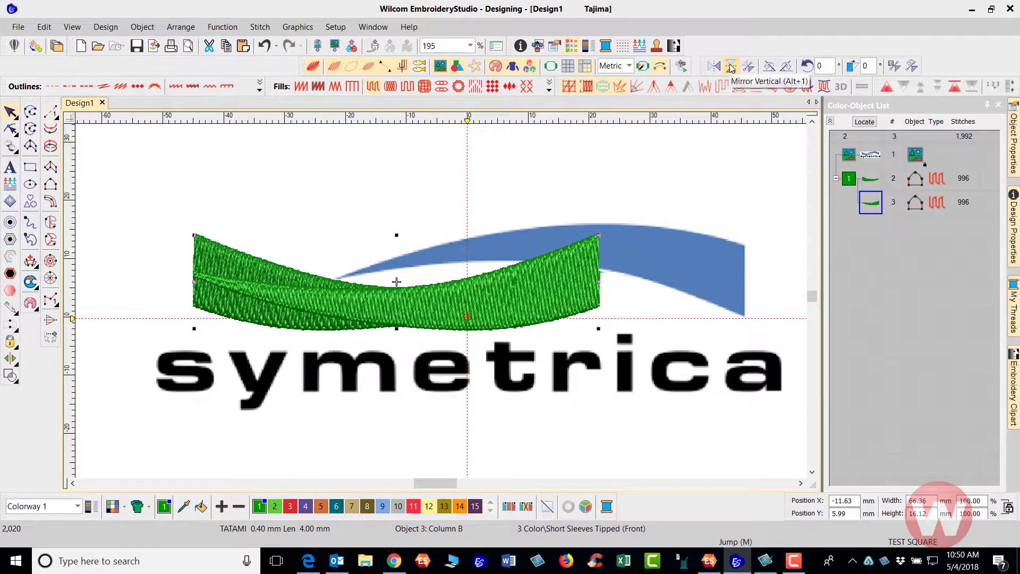
left_click(732, 66)
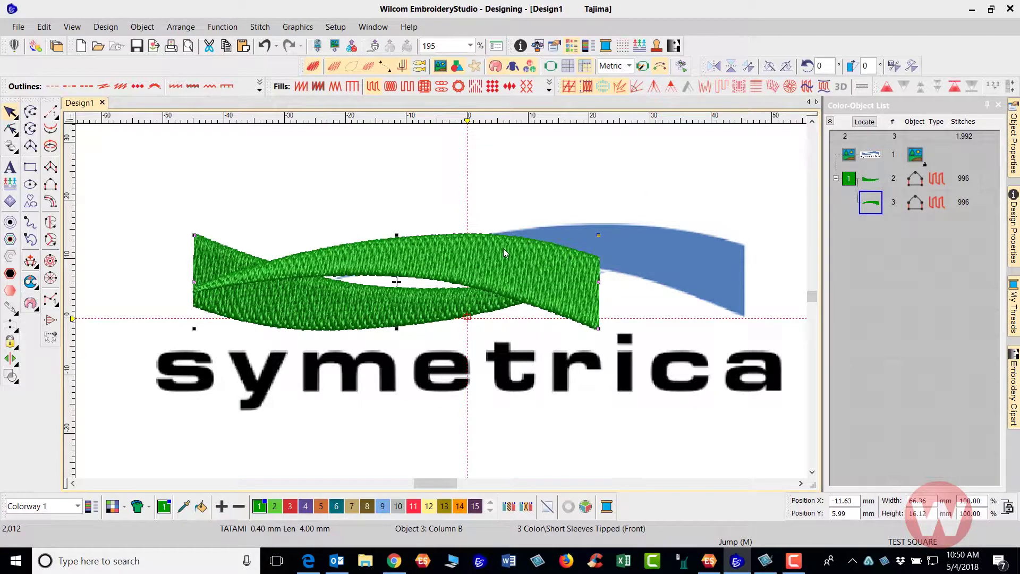
Move the mirrored copy onto the logo's blue right wave, aligning its outline with the artwork
left_click_drag(503, 248, 651, 237)
left_click_drag(586, 245, 583, 242)
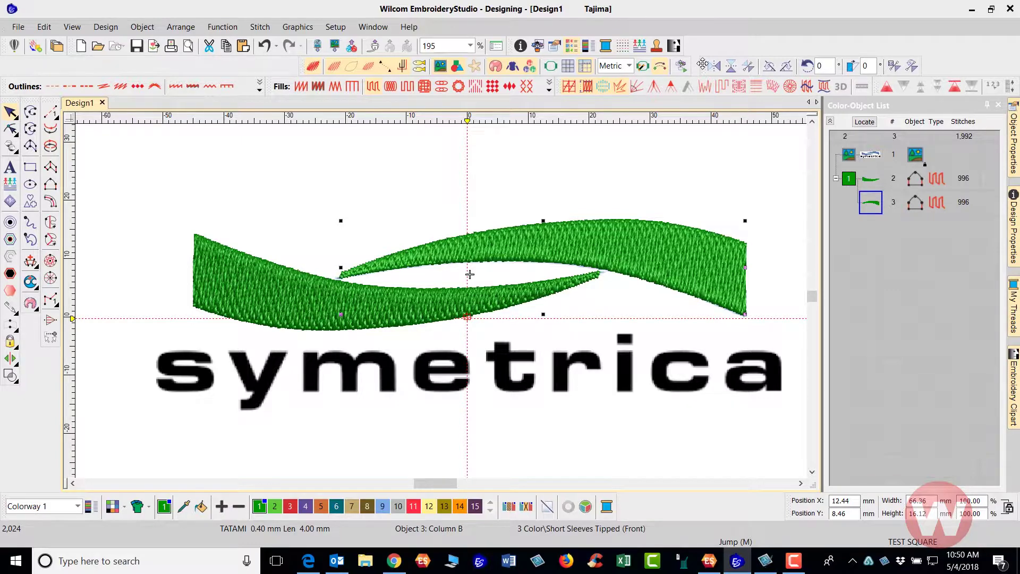
left_click(608, 191)
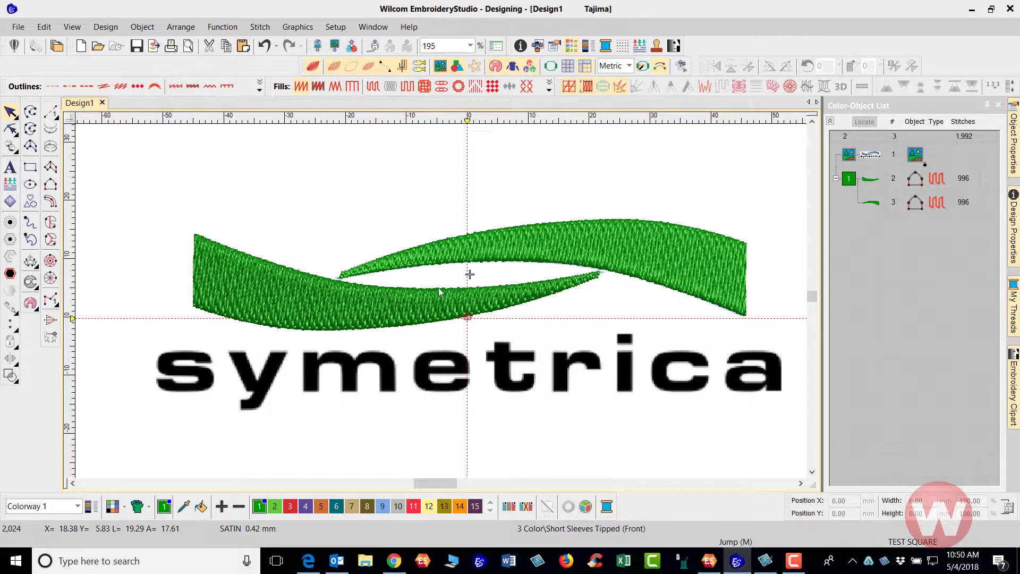
Change the right wave's fill to satin and turn on auto split in its object properties
left_click(588, 230)
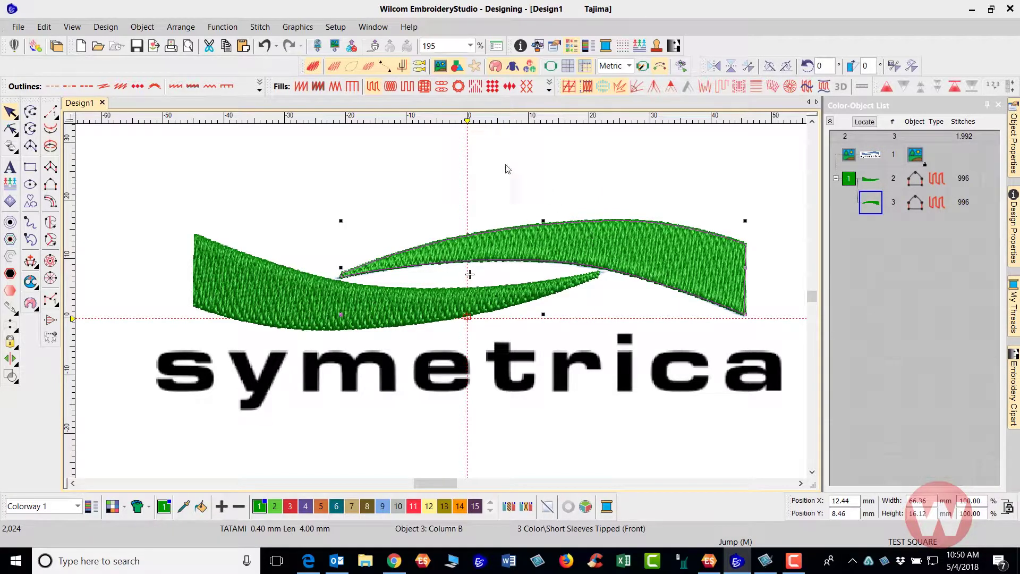
left_click(301, 86)
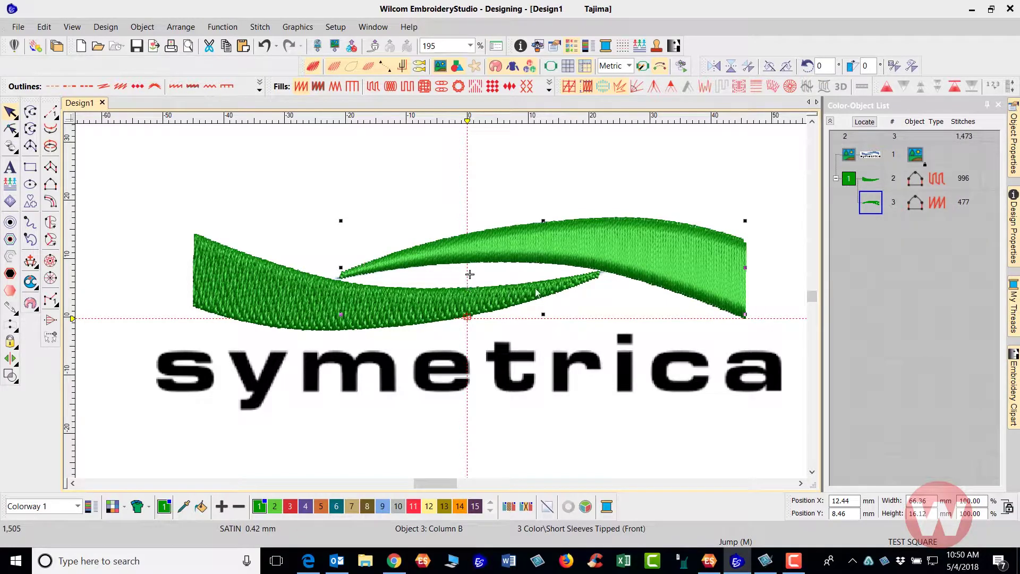
right_click(668, 258)
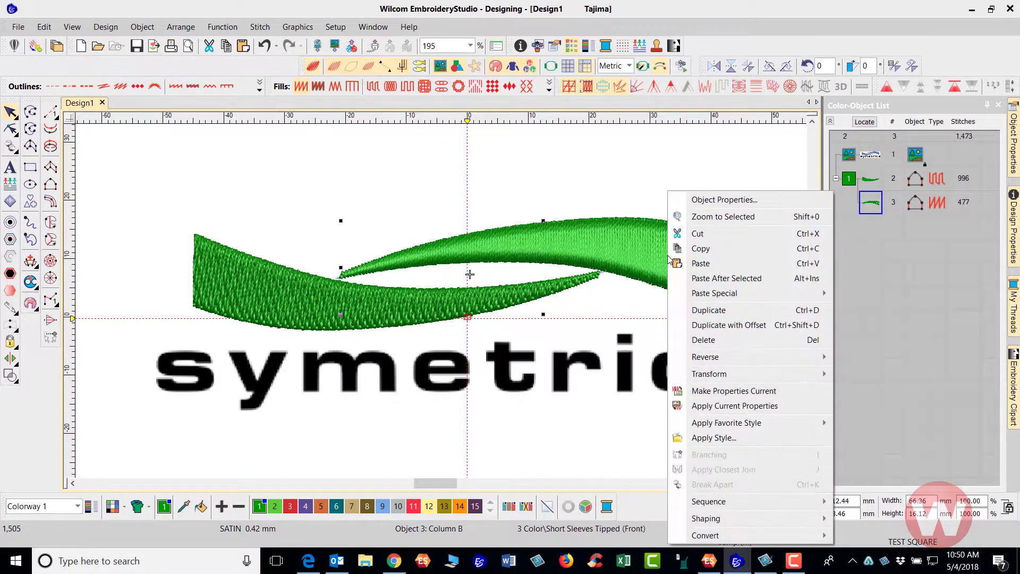
left_click(715, 205)
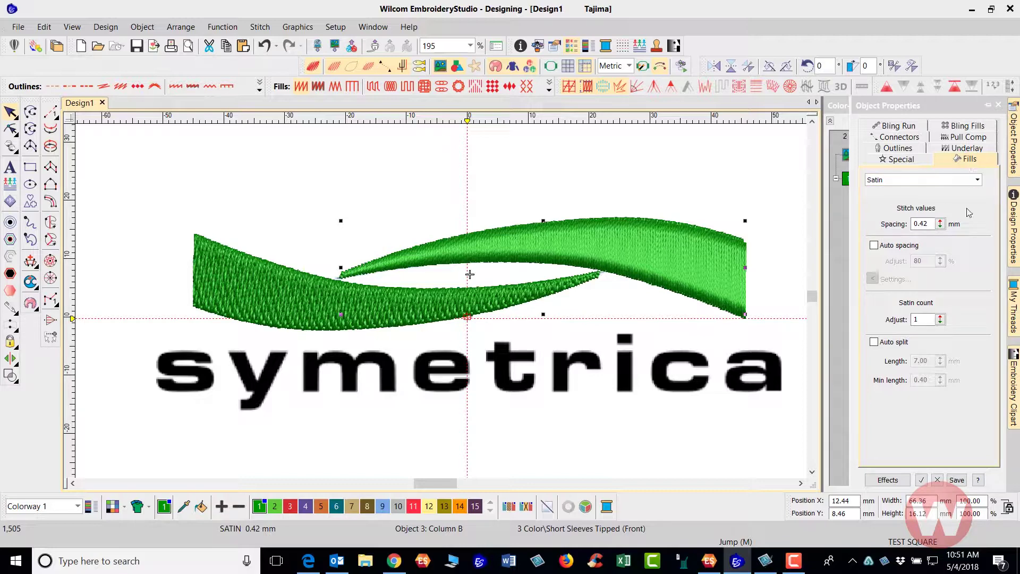
left_click(875, 342)
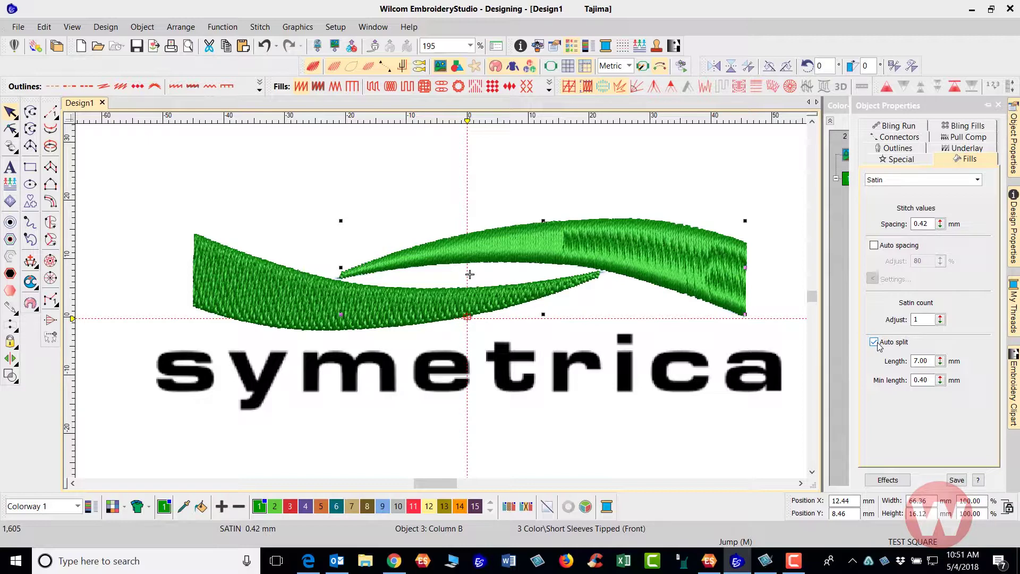
Try a 4.70 mm auto split length on the right wave and increase it again for a longer split
left_click_drag(941, 362, 886, 404)
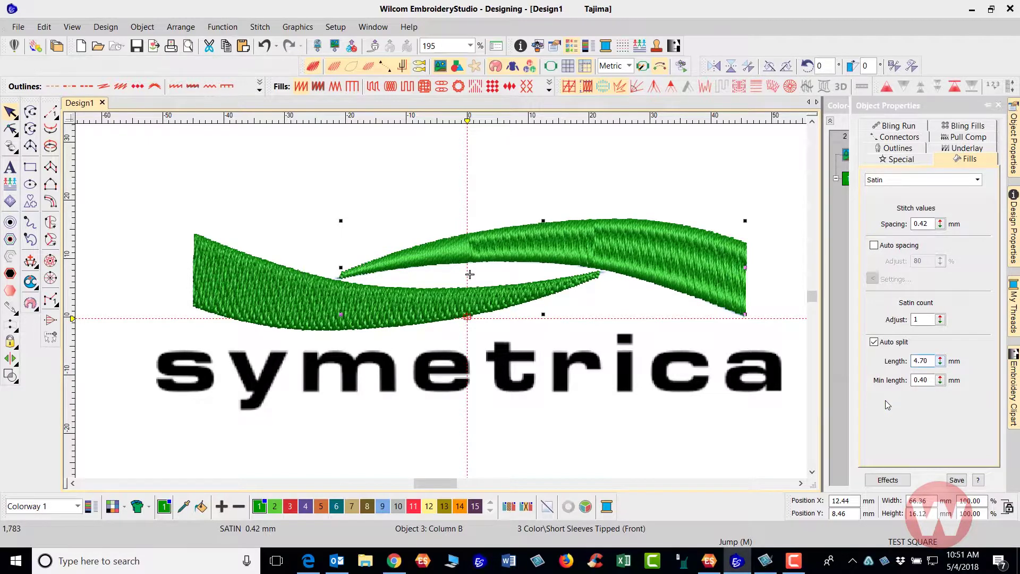
left_click_drag(941, 362, 890, 365)
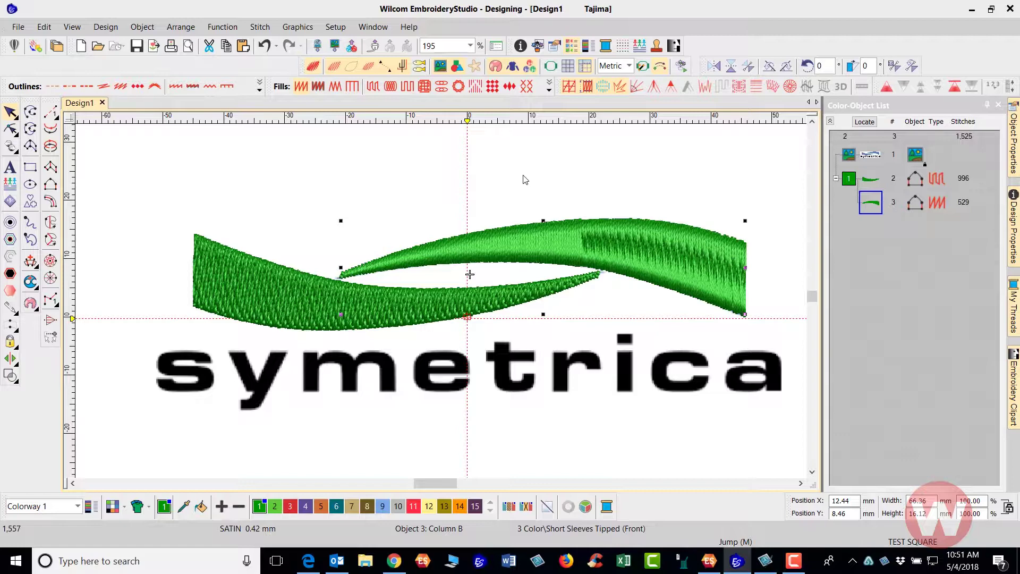
key("Escape")
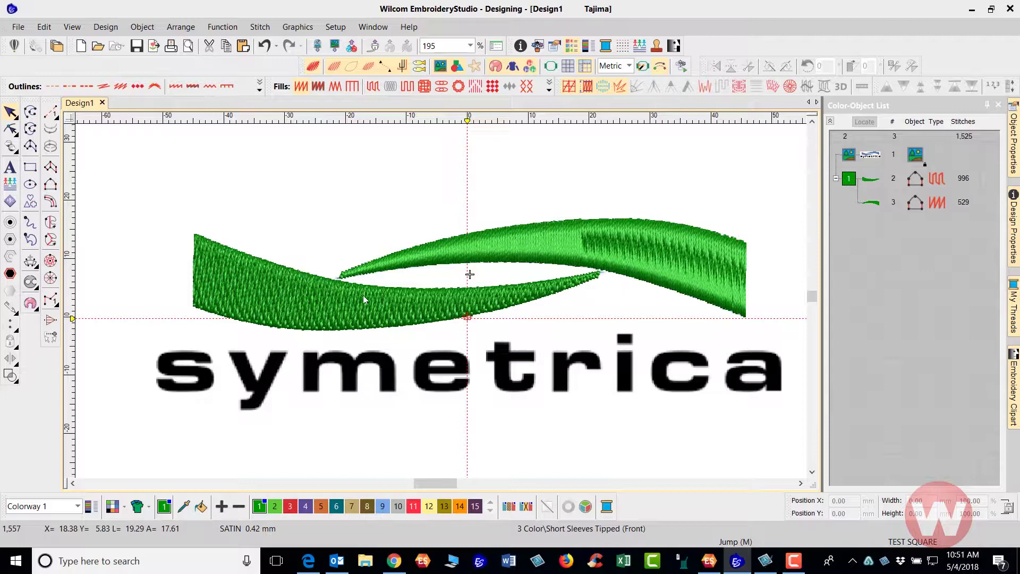
Apply the Nylon auto fabric setting to the existing objects and show their stitches as plain lines
left_click(323, 281)
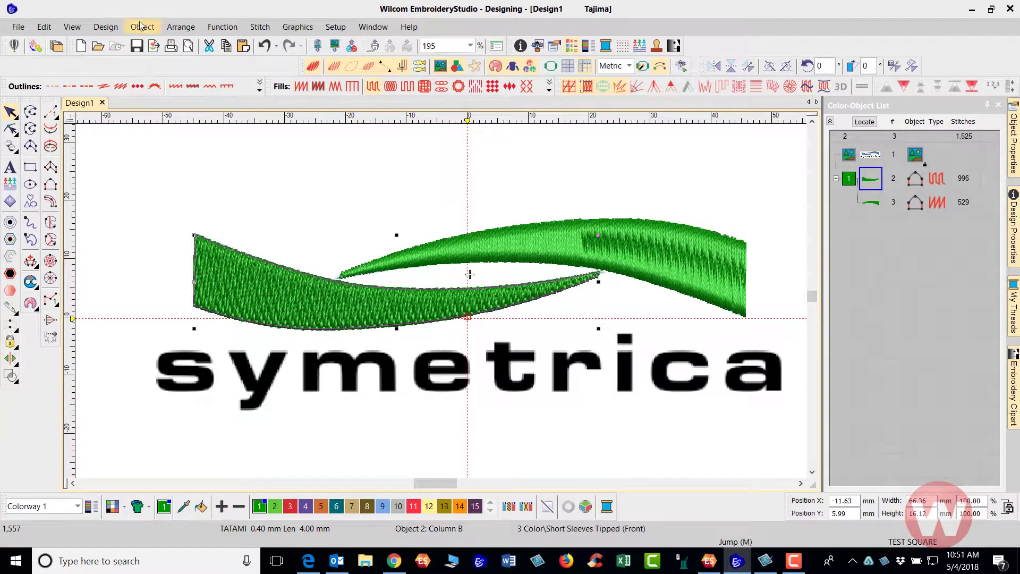
left_click(107, 27)
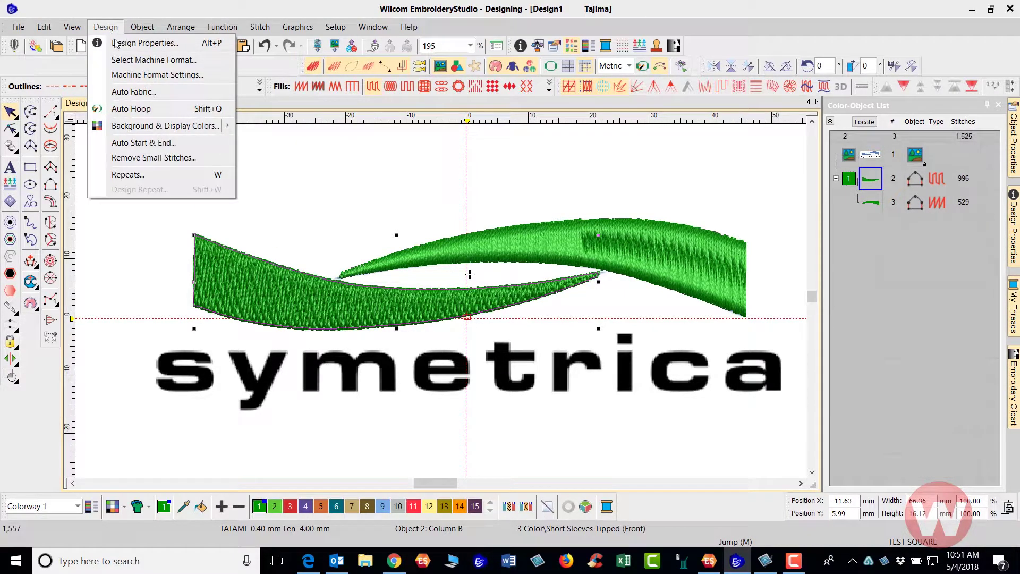
left_click(134, 92)
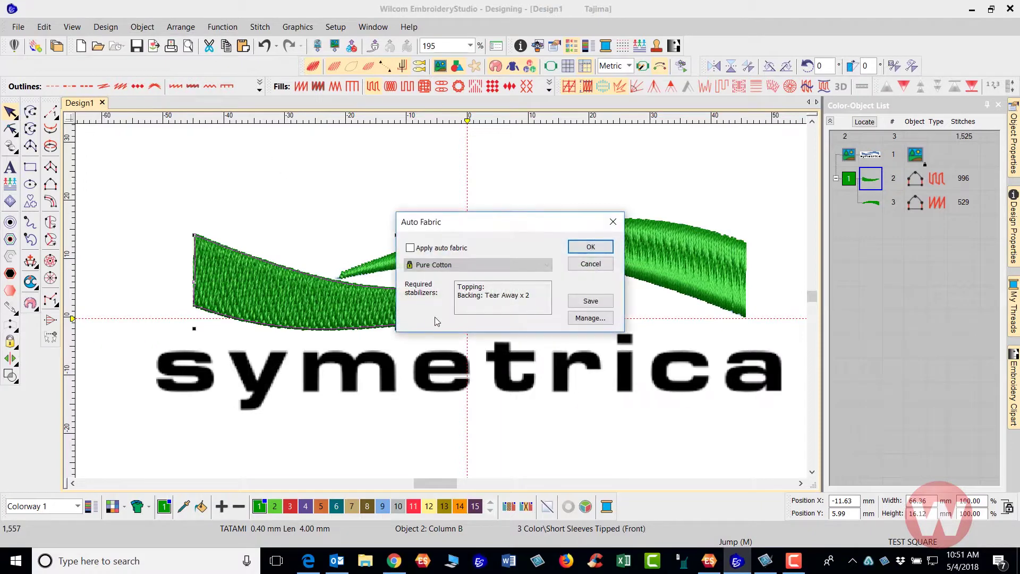
left_click(411, 249)
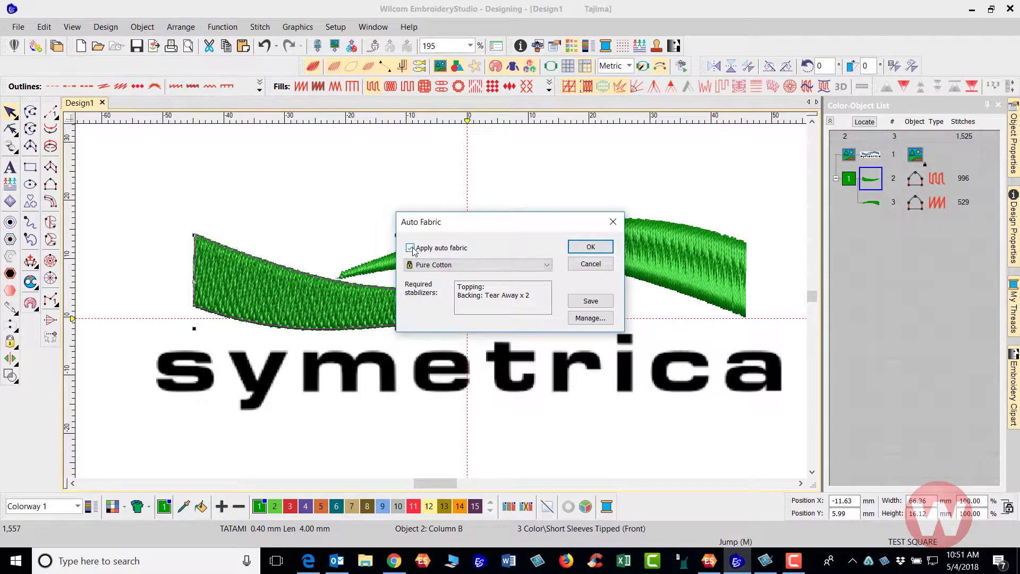
left_click(545, 265)
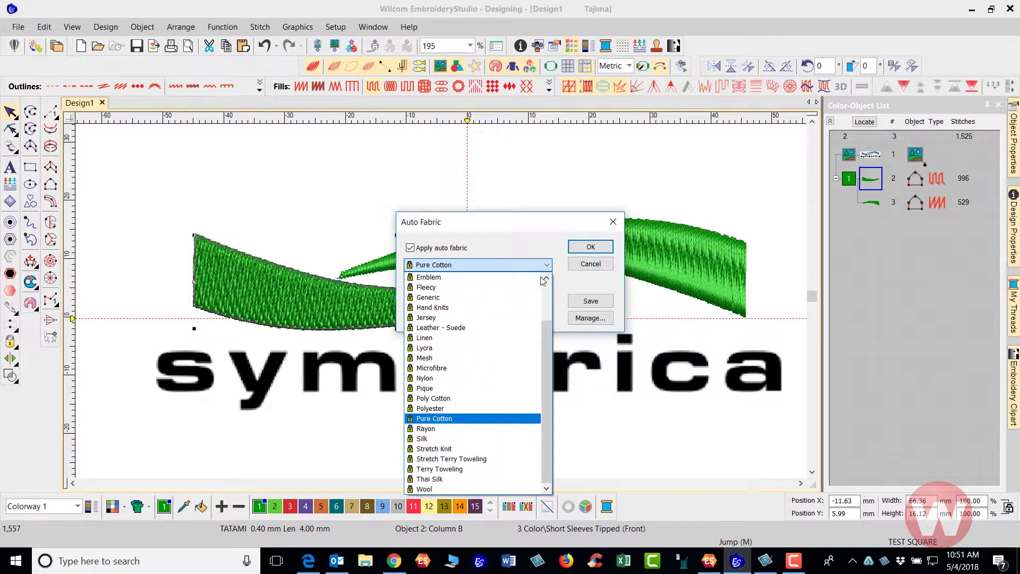
left_click(498, 380)
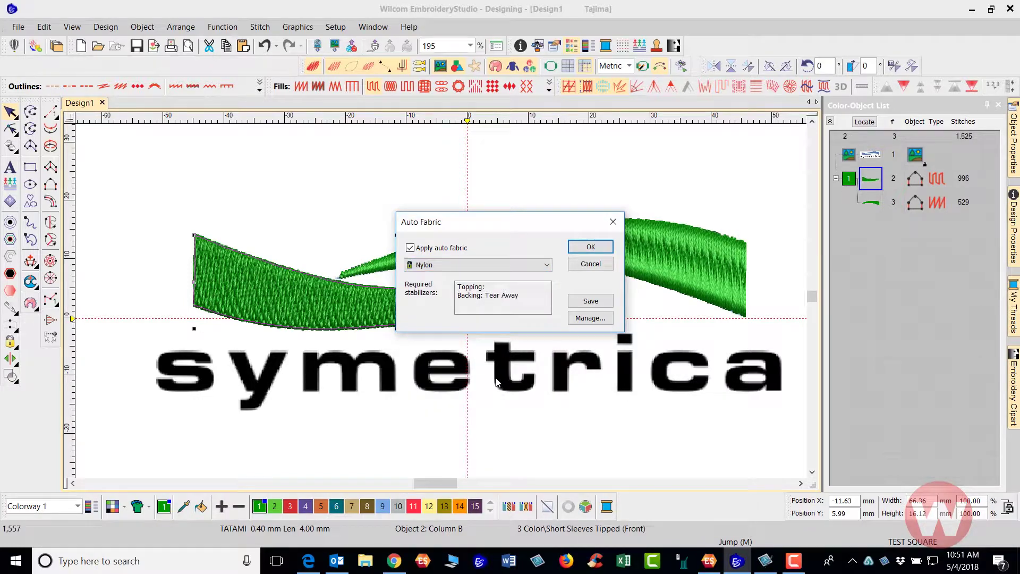
left_click(583, 250)
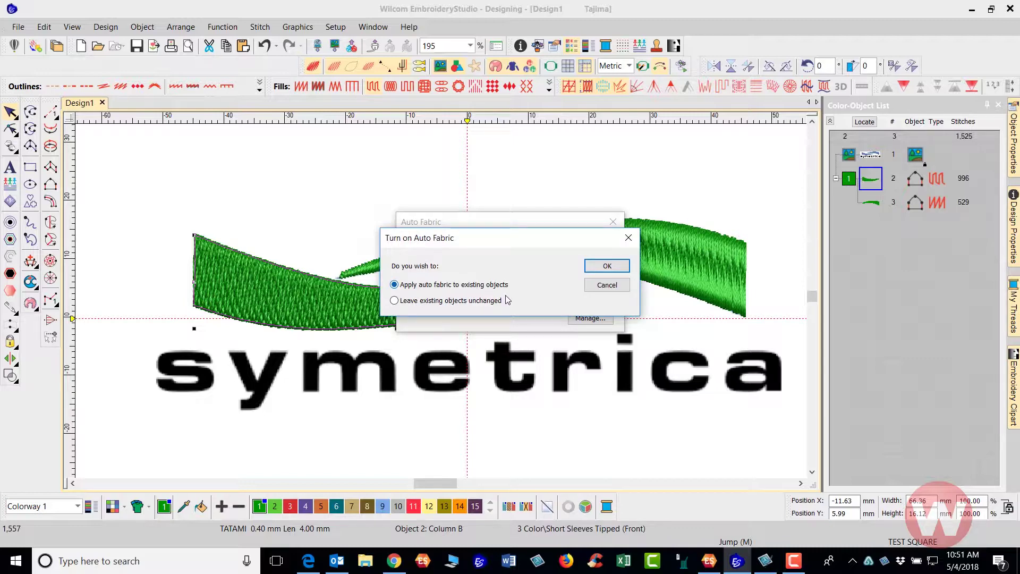
left_click(596, 269)
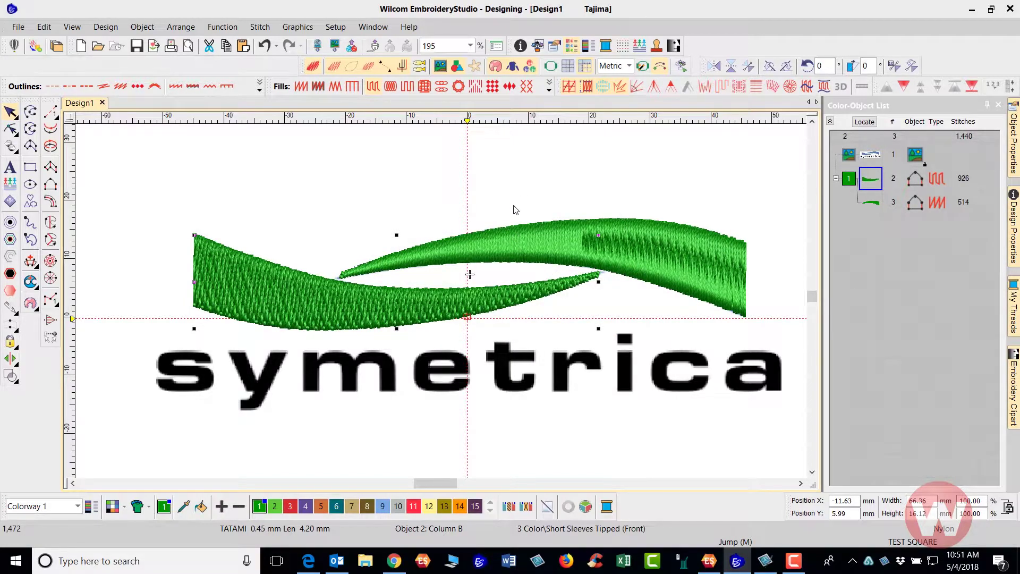
key("shift+t")
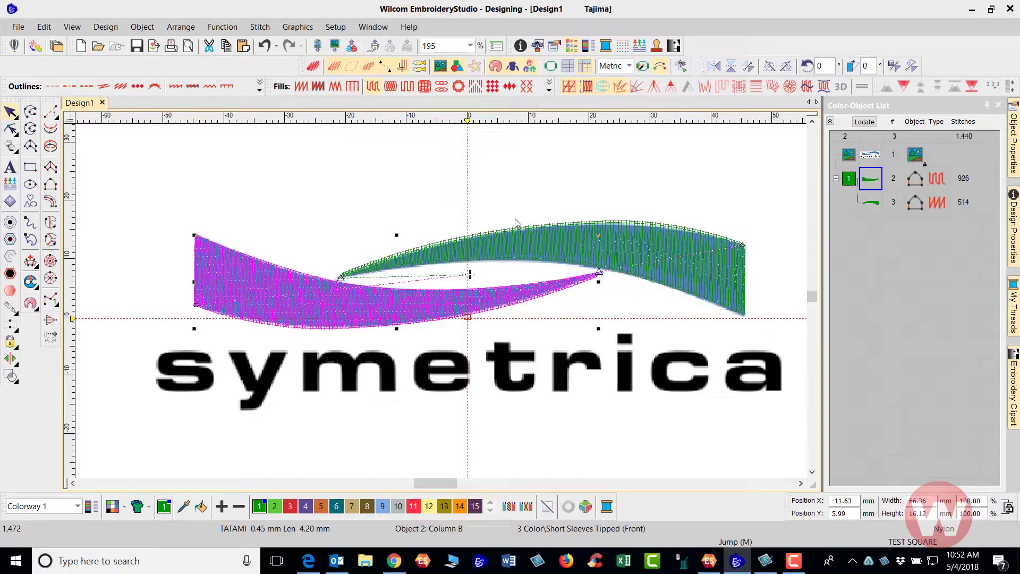
Hide the backdrop image and compare the left wave's realistic stitch preview with its plain stitch lines
key("d")
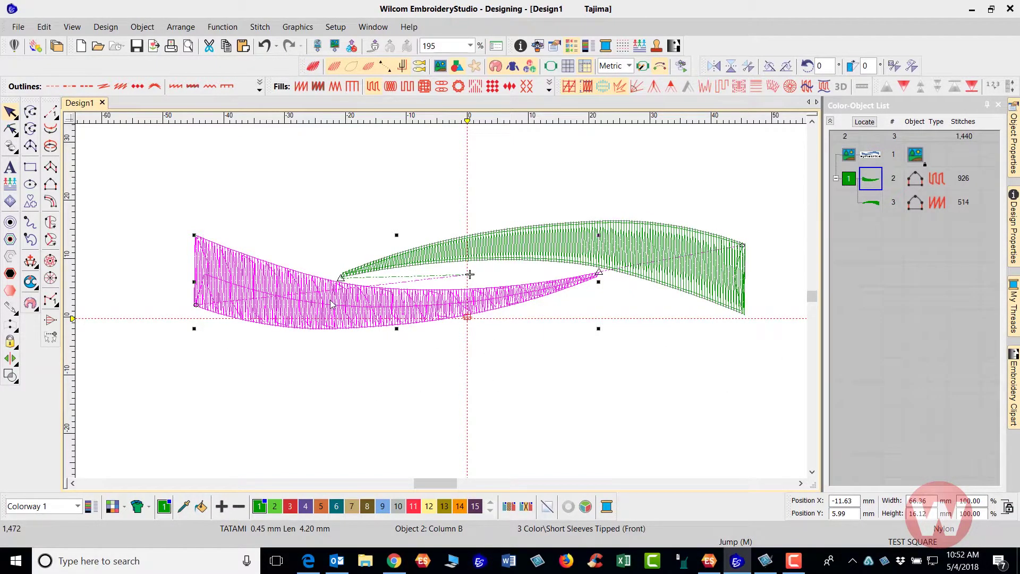
scroll(334, 306, "up", 2)
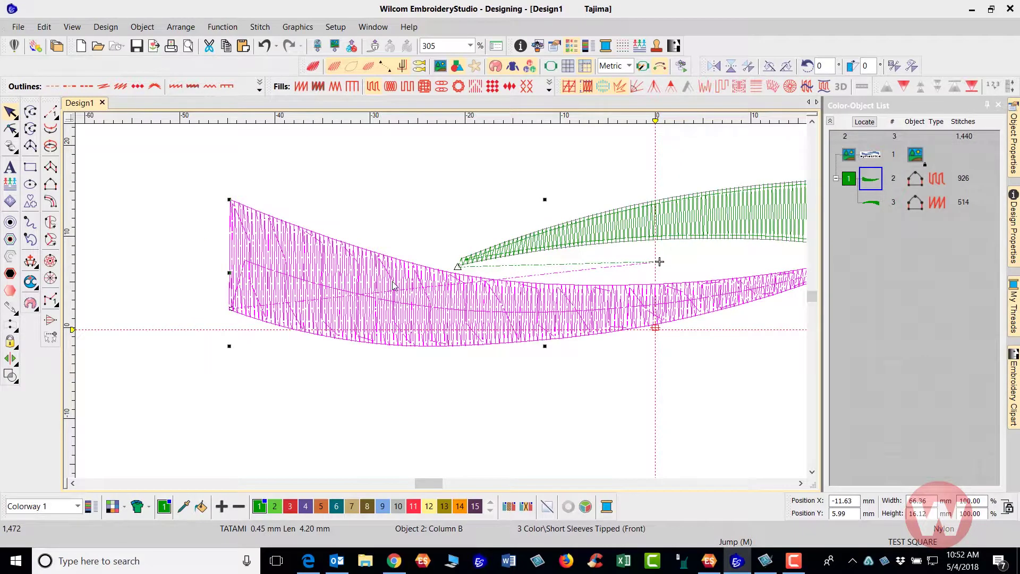
key("t")
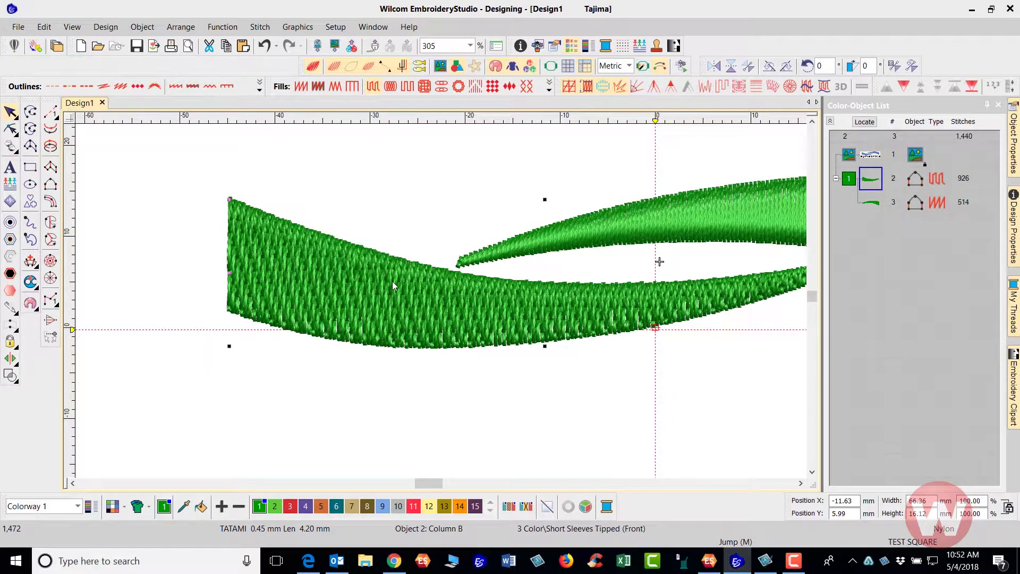
key("t")
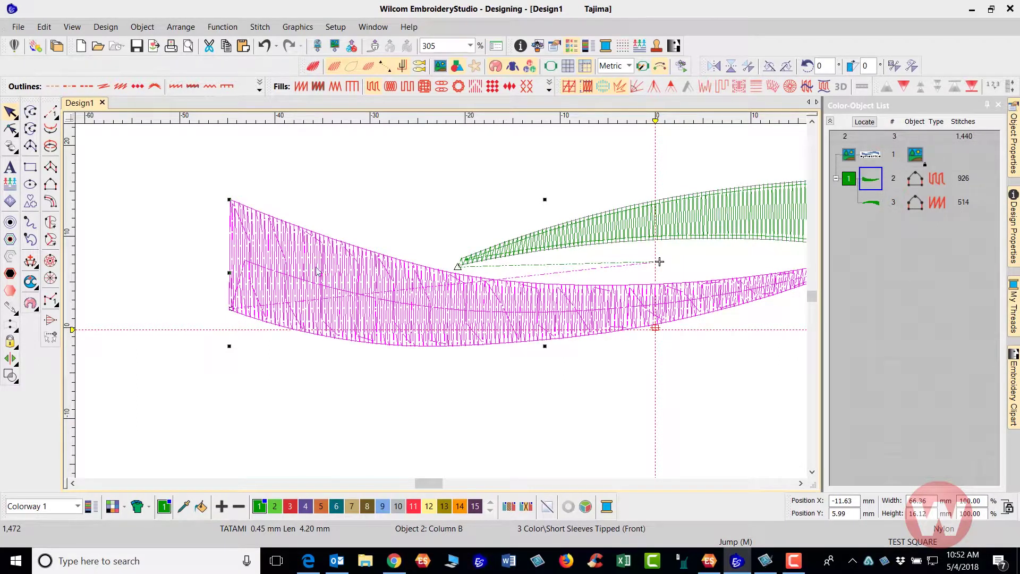
Change the left wave's first underlay type to Double Zigzag in its object properties
right_click(362, 271)
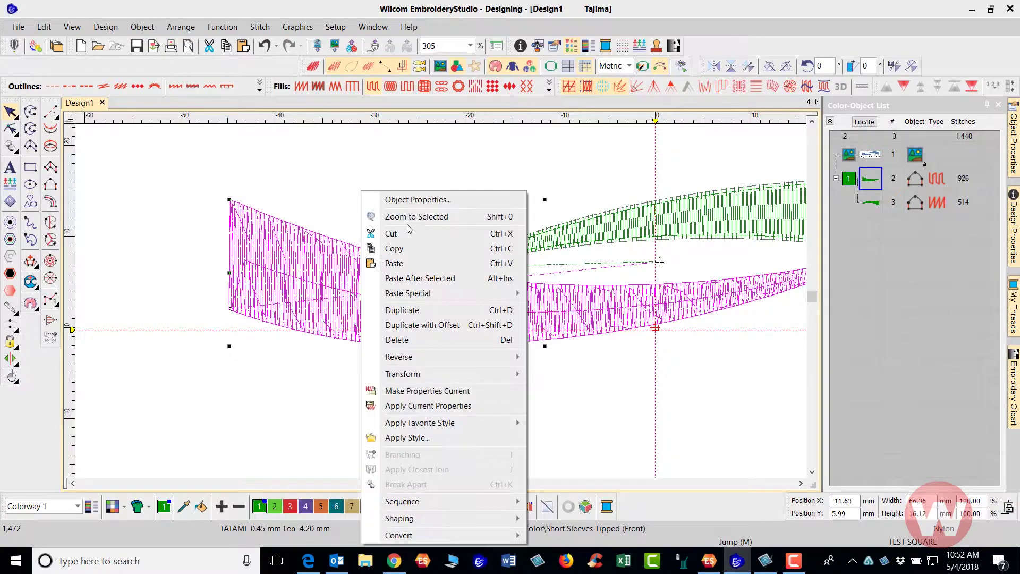
left_click(425, 204)
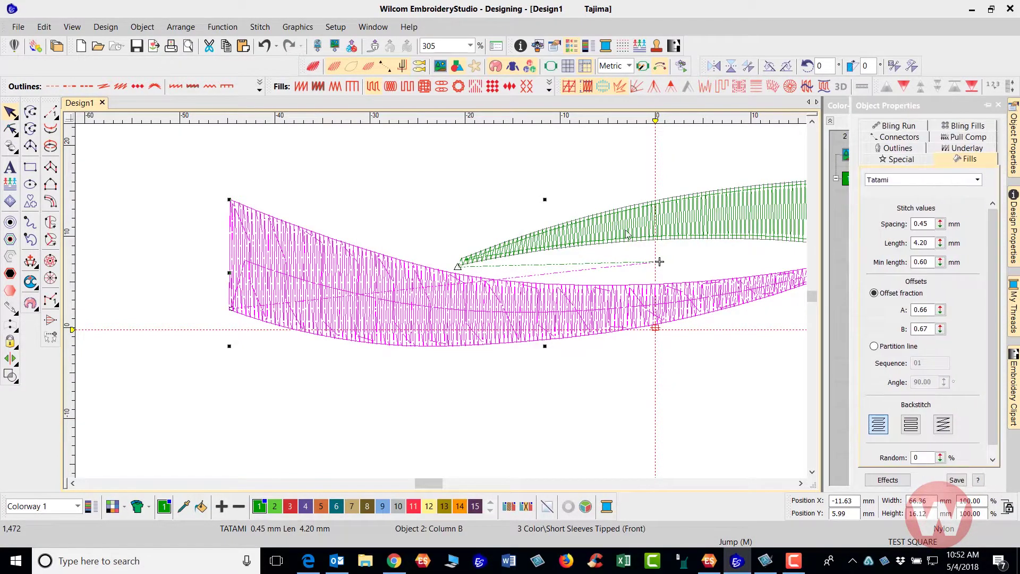
left_click(966, 151)
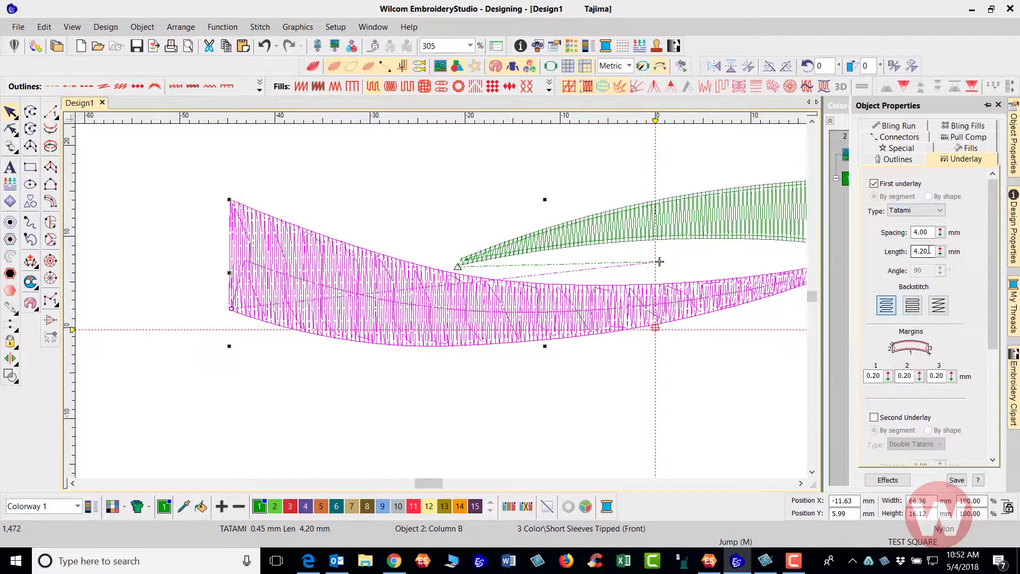
left_click(941, 211)
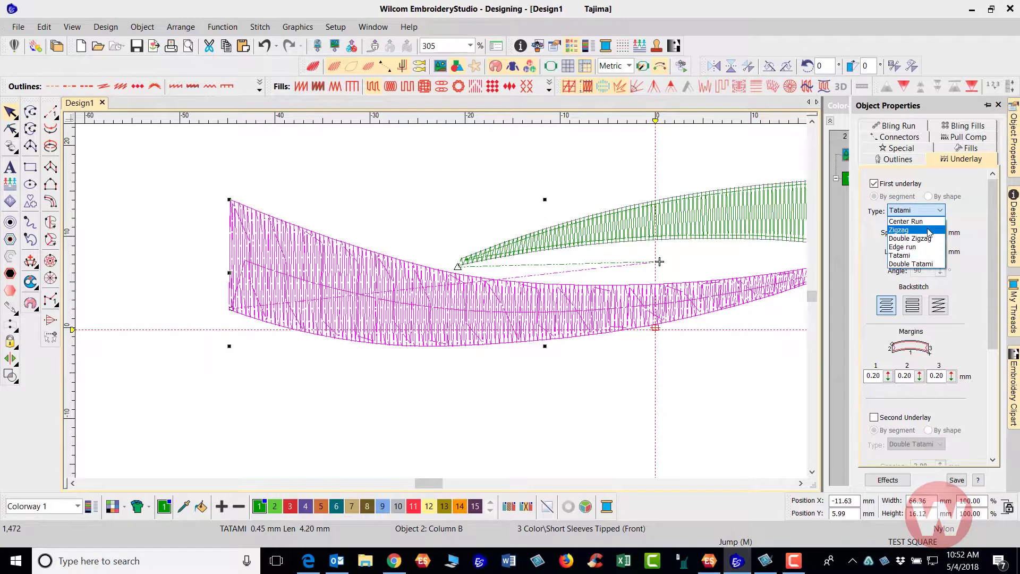
left_click(925, 239)
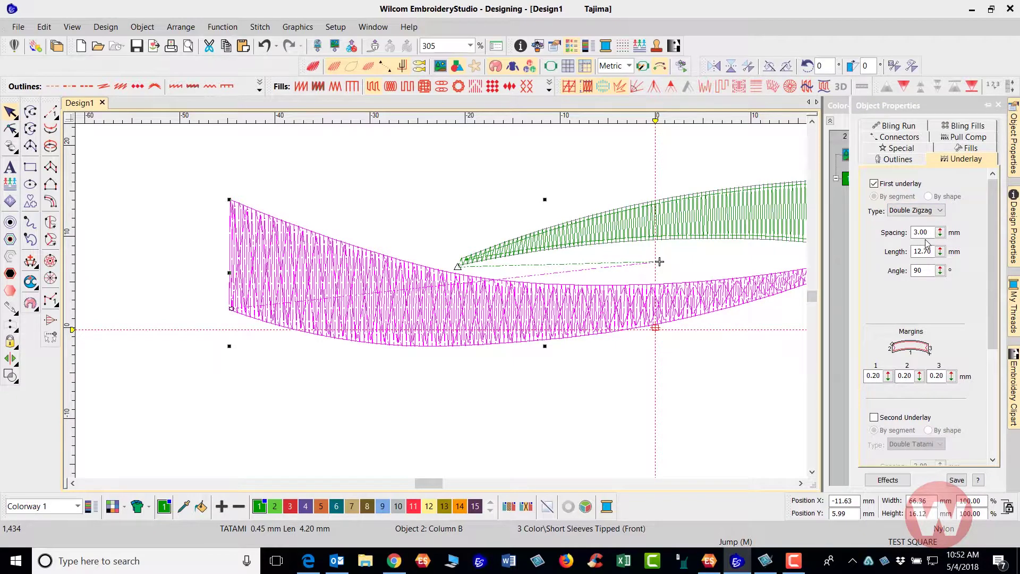
Try Double Tatami as the left wave's first underlay type, and return it to Double Zigzag
left_click(942, 210)
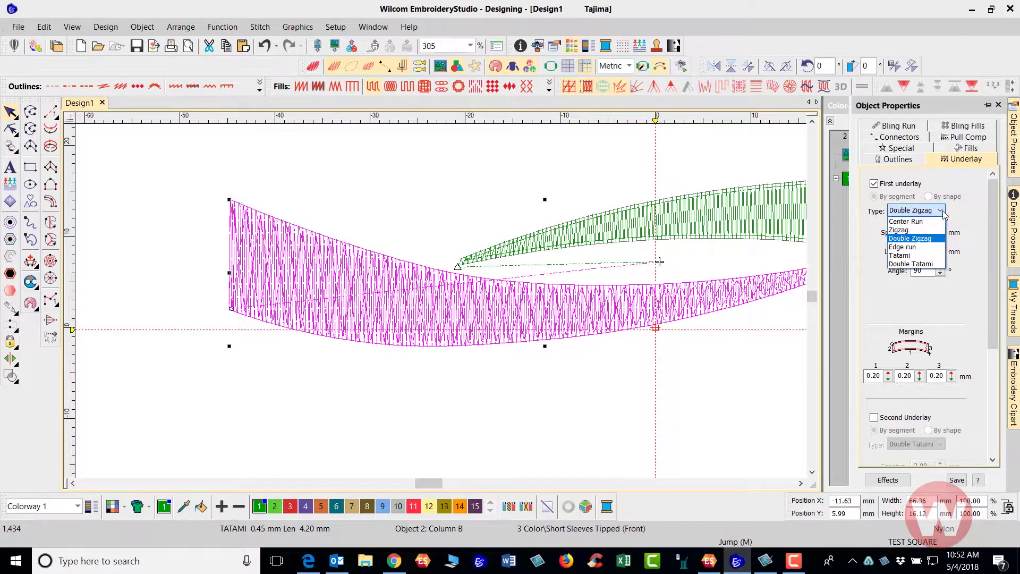
left_click(927, 263)
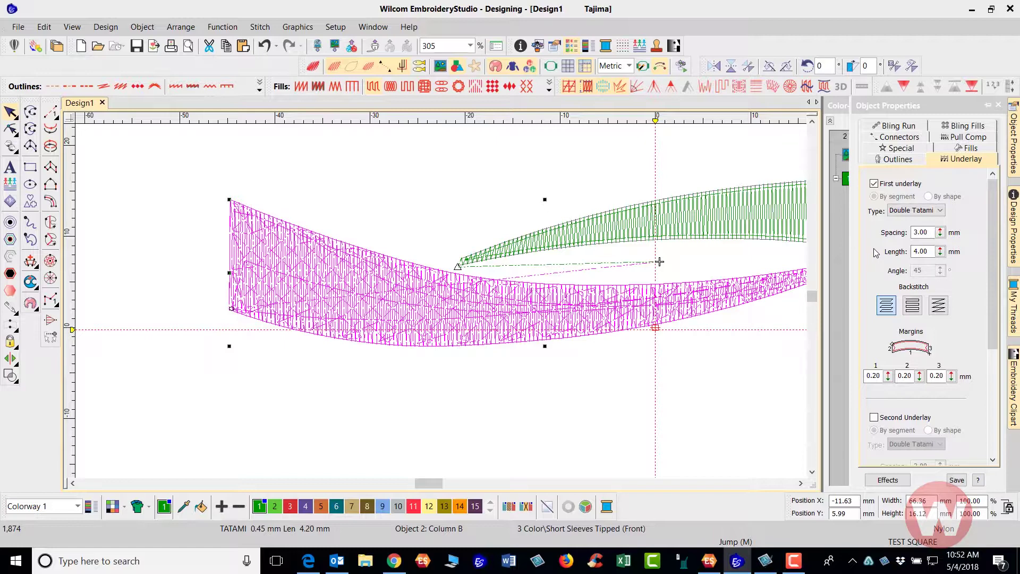
left_click(942, 212)
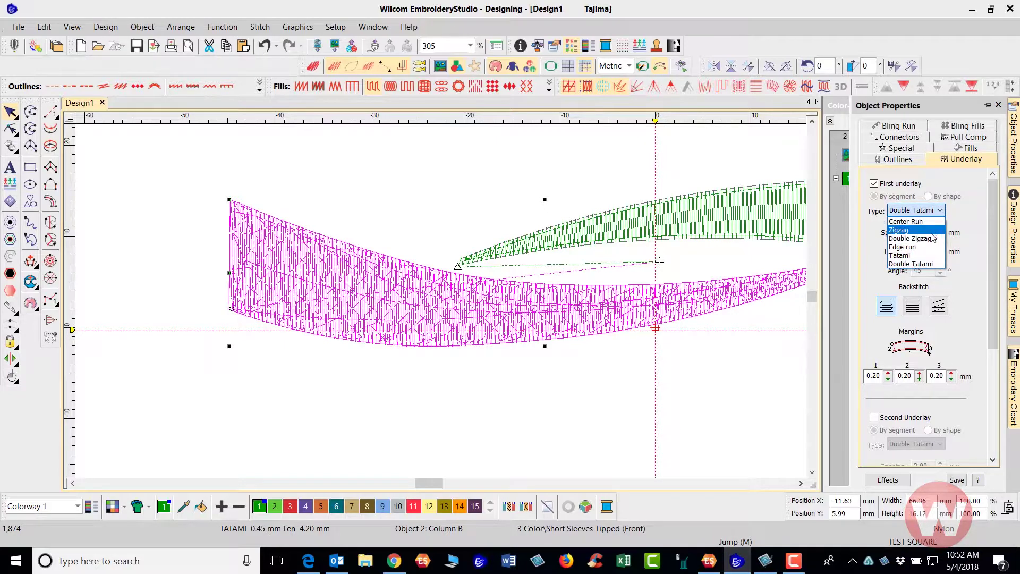
left_click(931, 240)
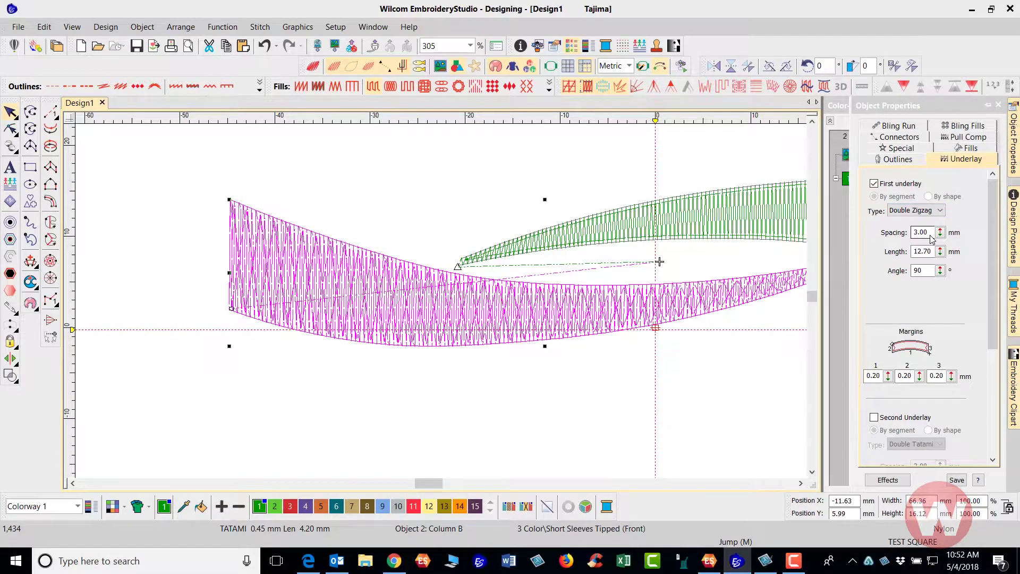
Turn on a second underlay of type Edge run for the left wave, and show the whole design over the backdrop
left_click_drag(992, 209, 992, 268)
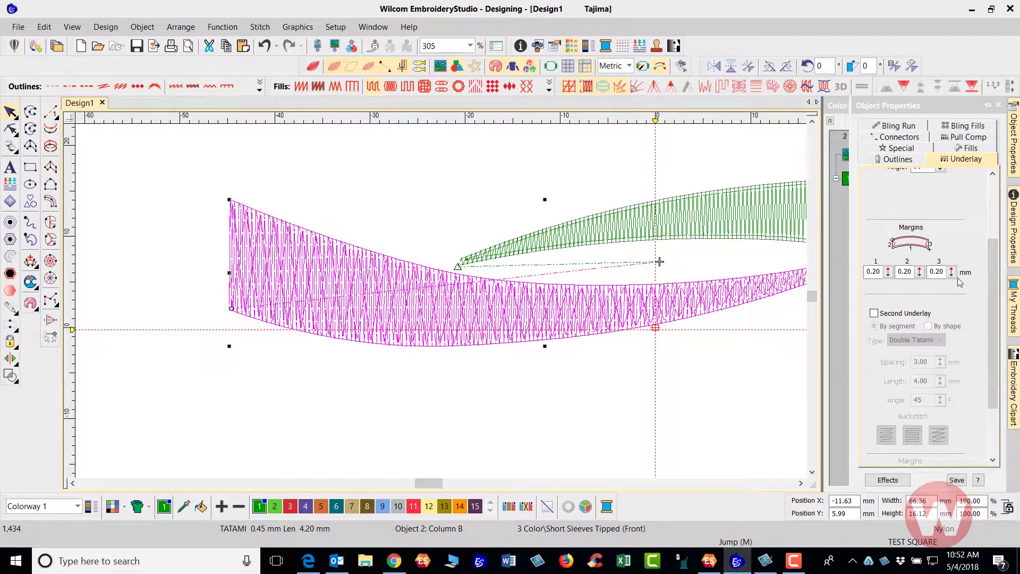
left_click(874, 313)
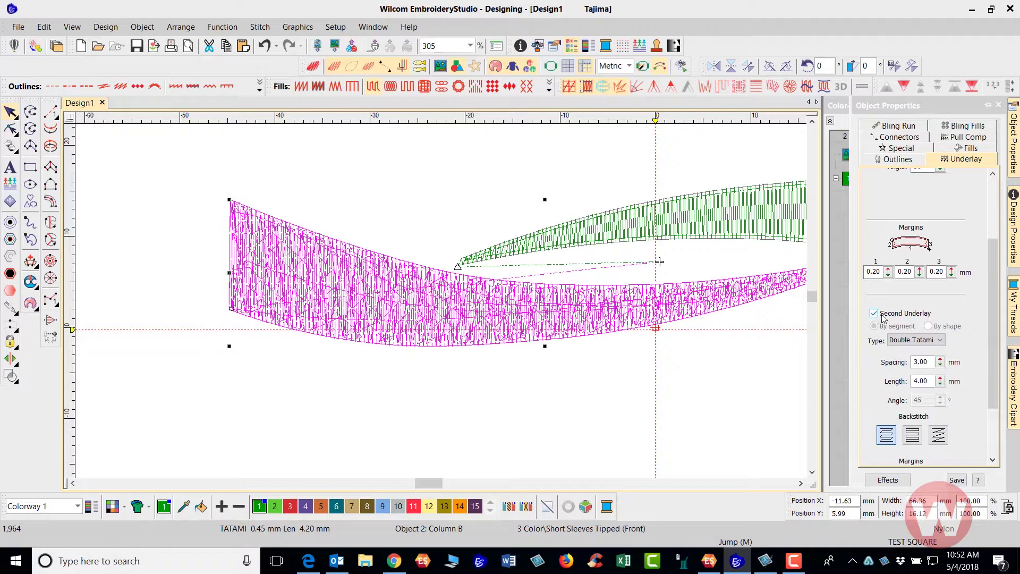
left_click(940, 341)
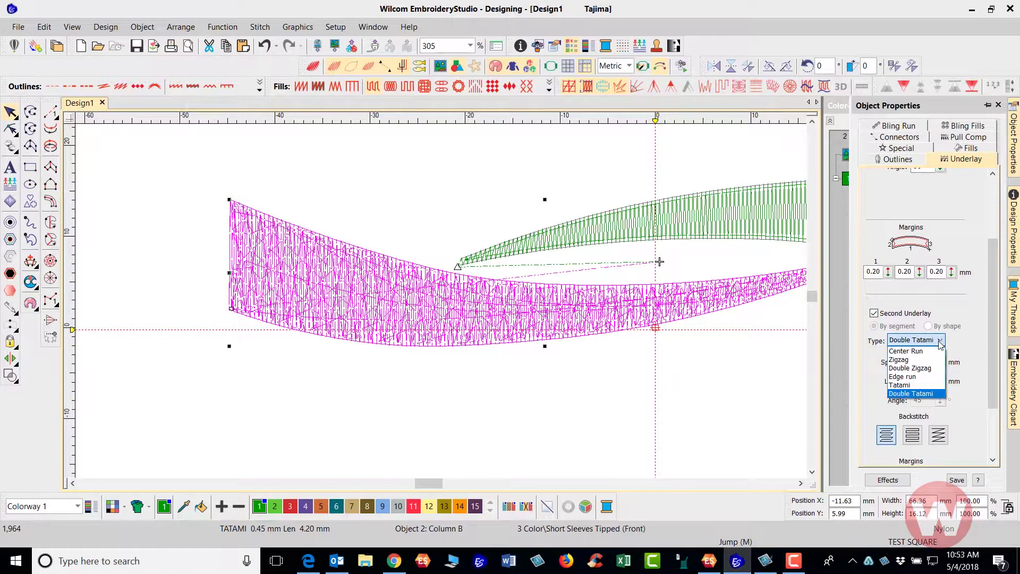
left_click(930, 376)
left_click(582, 380)
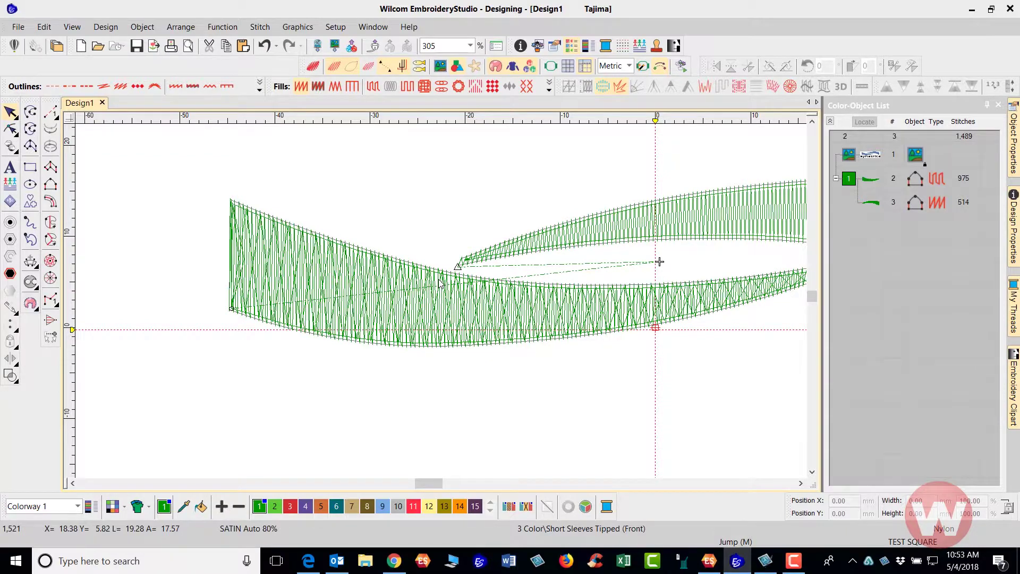
key("0")
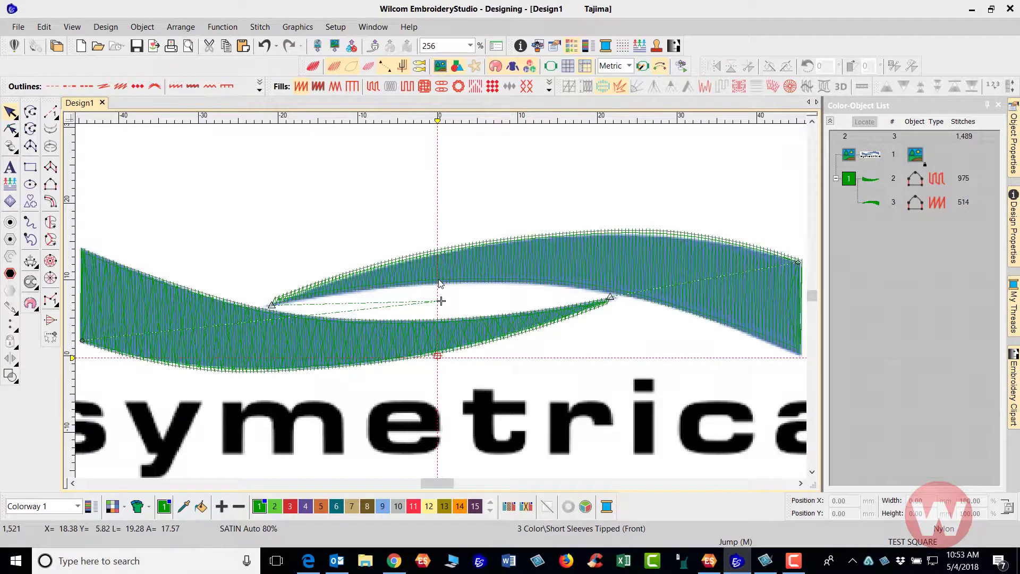
scroll(436, 309, "down", 2)
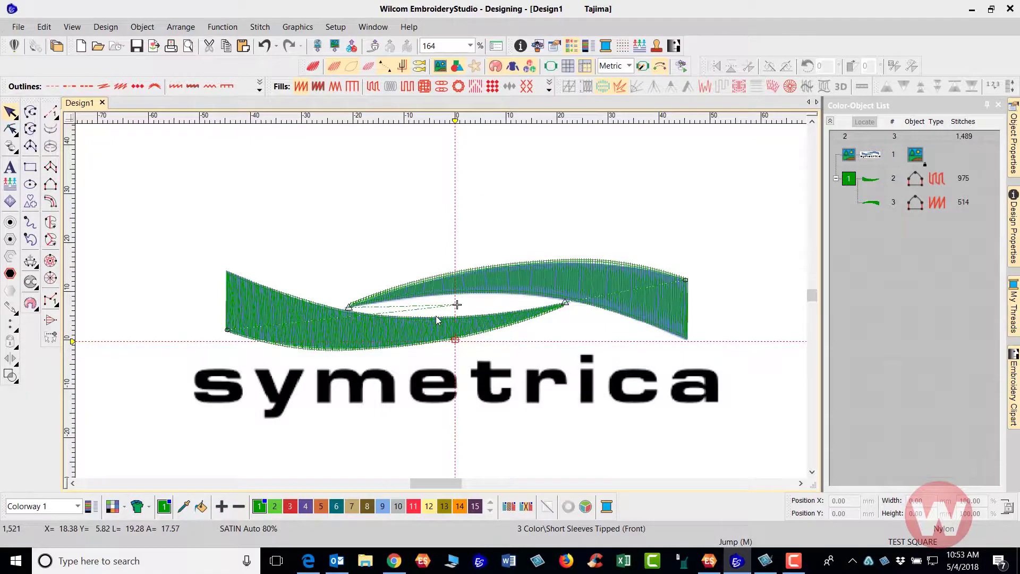